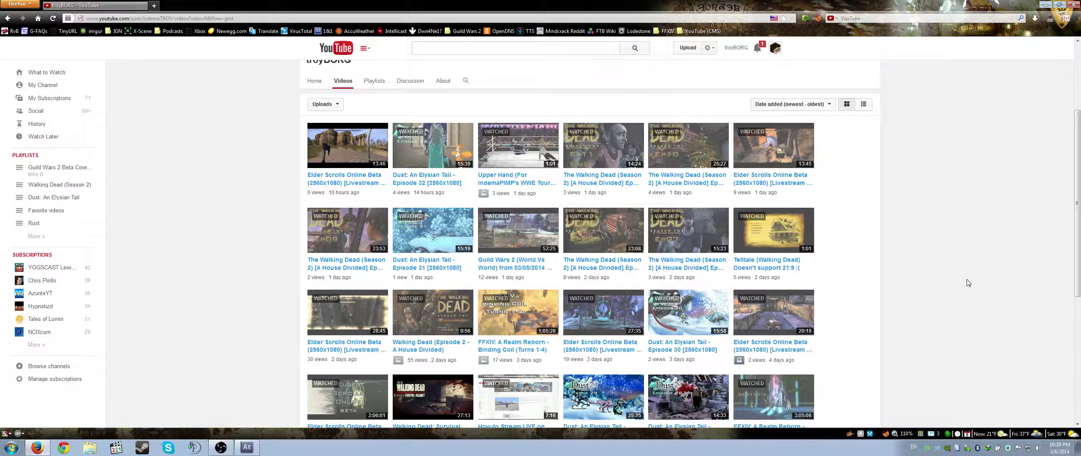
- Go from the own YouTube channel page to the indemaPIMP channel's videos and open "WWE 2k14 - YouTuber Tournament Trailer"
{"action": "left_click", "coordinate": [737, 48]}
{"action": "left_click", "coordinate": [886, 77]}
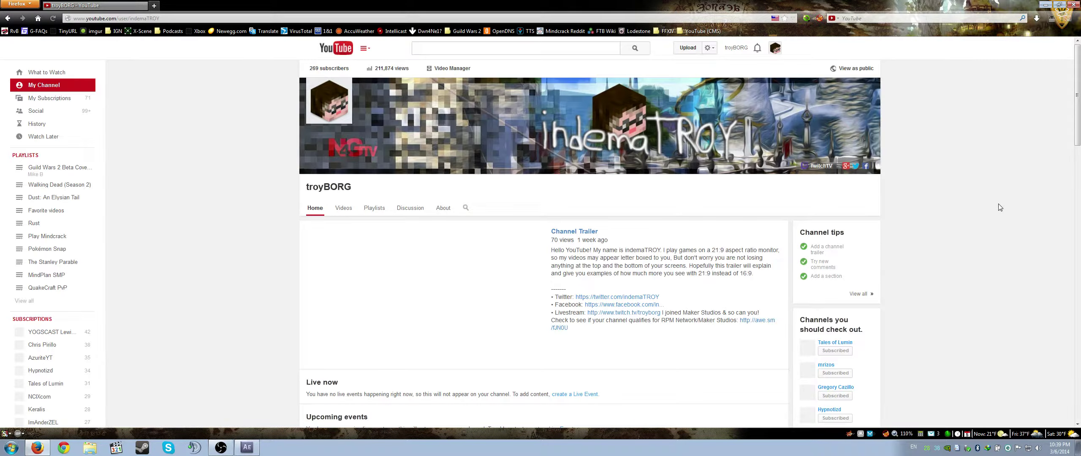
{"action": "scroll", "coordinate": [830, 334], "scroll_direction": "down", "scroll_amount": 3}
{"action": "left_click", "coordinate": [831, 333]}
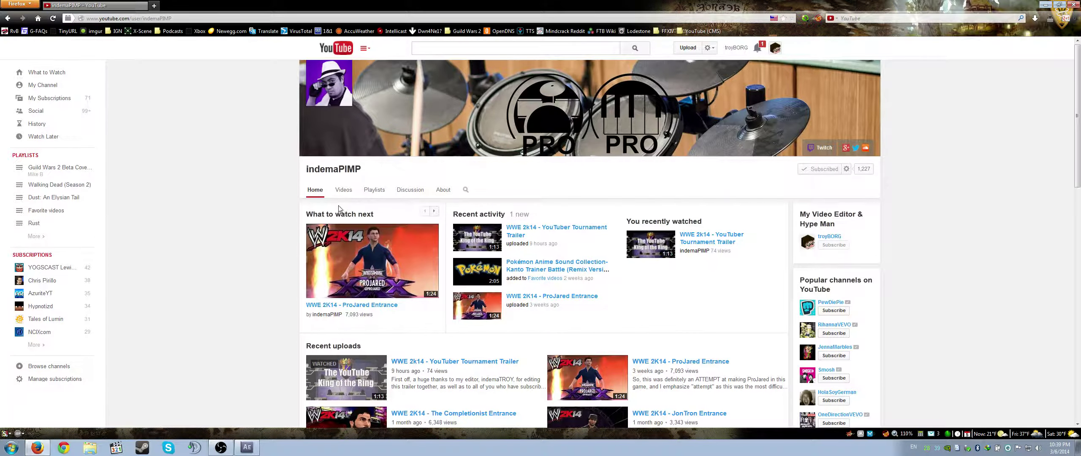
{"action": "left_click", "coordinate": [344, 189]}
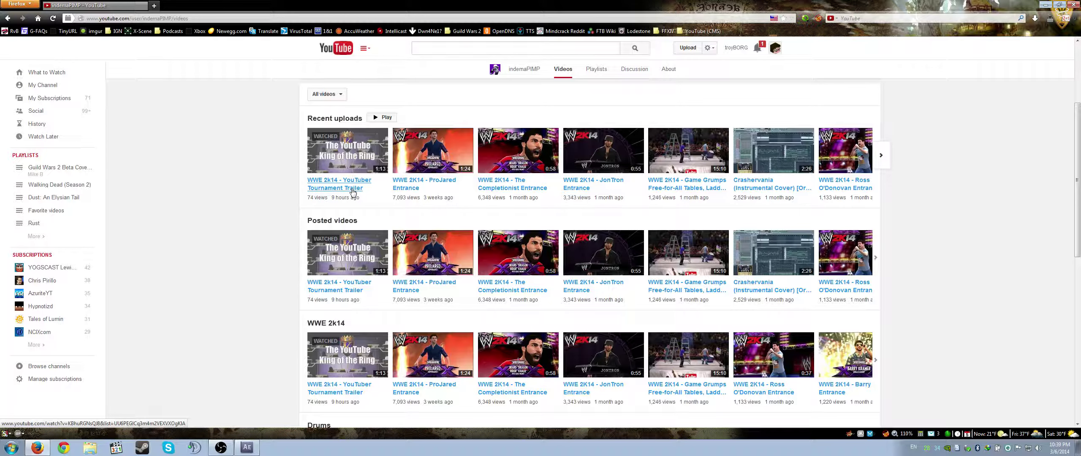
{"action": "left_click", "coordinate": [332, 190]}
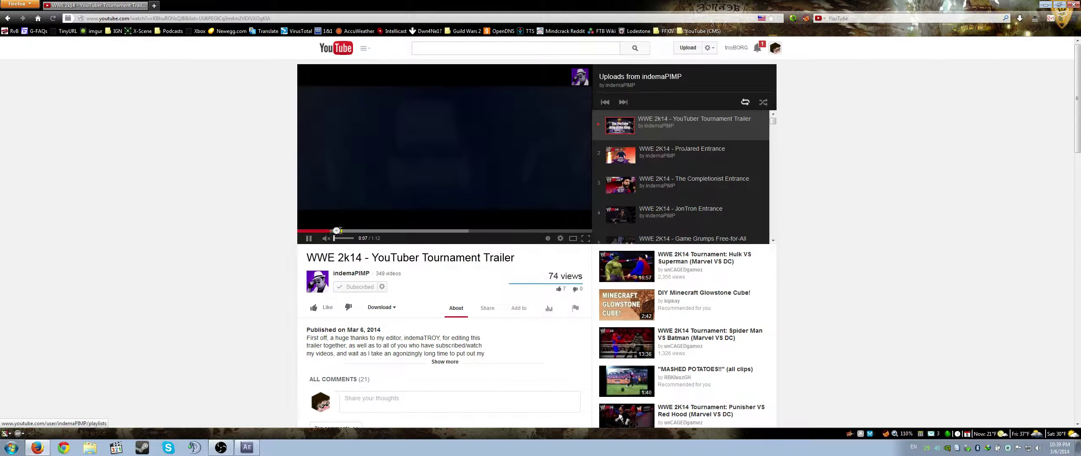
- Pause the trailer near its beginning, dismiss the overlay ad, and skip ahead to 1:03
{"action": "left_click", "coordinate": [387, 230]}
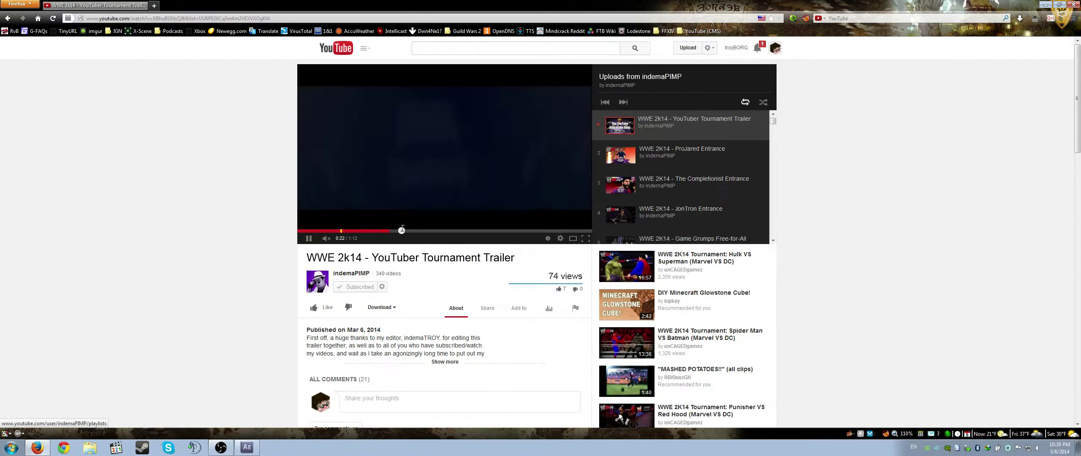
{"action": "left_click_drag", "start_coordinate": [402, 229], "coordinate": [273, 228]}
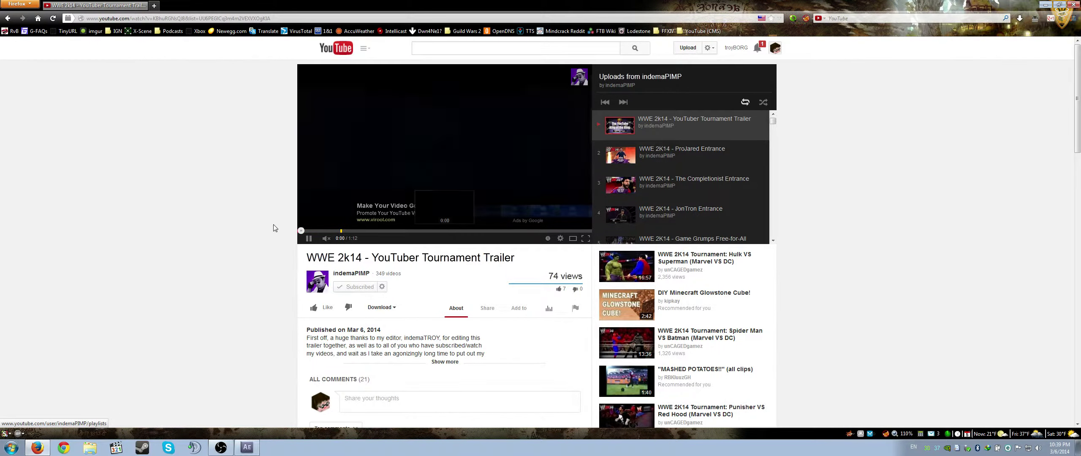
{"action": "left_click", "coordinate": [397, 211]}
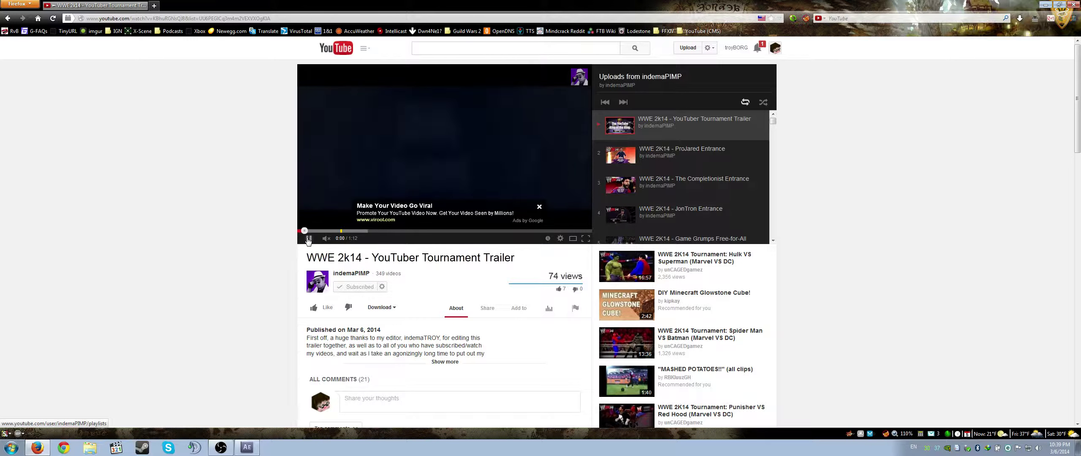
{"action": "left_click", "coordinate": [540, 209]}
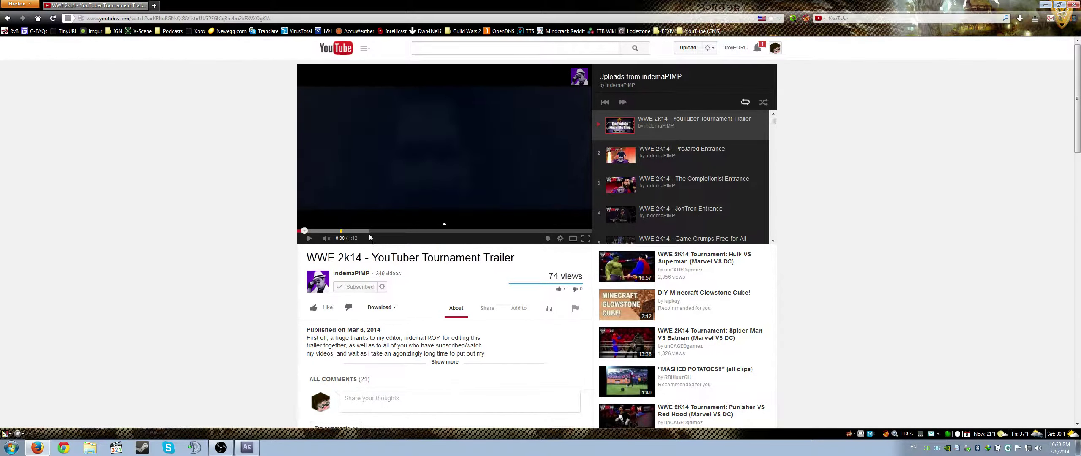
{"action": "left_click_drag", "start_coordinate": [370, 232], "coordinate": [550, 229]}
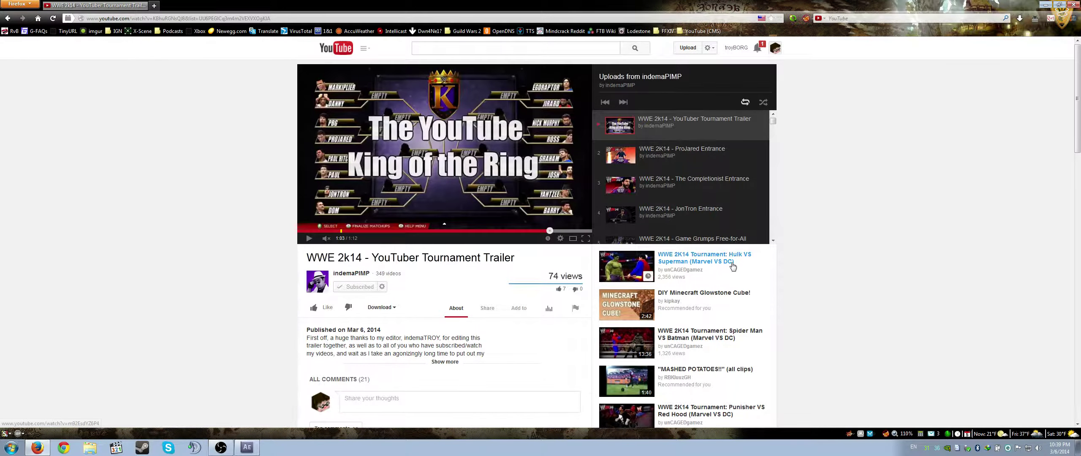
- Switch to After Effects and scrub the 00 - Timeline composition to the Markiplier and Danny match at 0:00:19:23
{"action": "left_click", "coordinate": [1075, 6]}
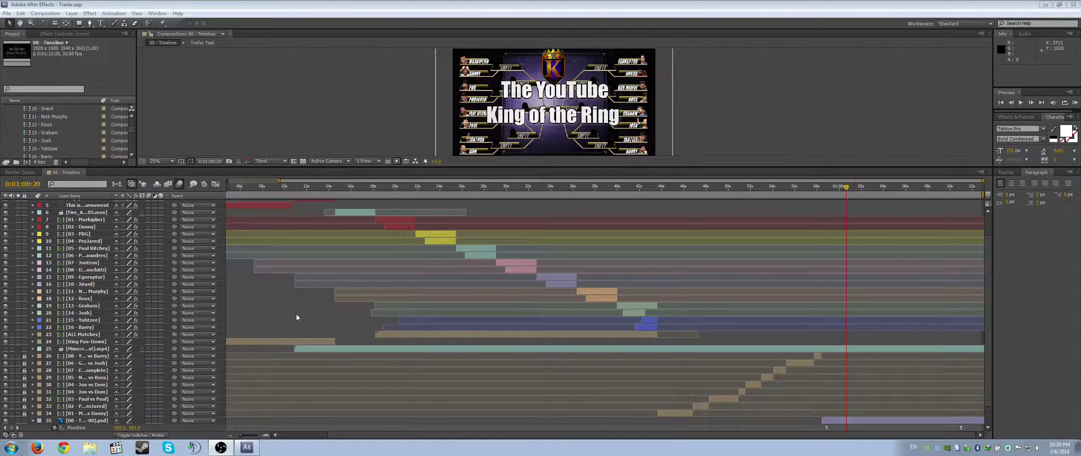
{"action": "left_click_drag", "start_coordinate": [358, 430], "coordinate": [306, 431]}
{"action": "left_click", "coordinate": [275, 187]}
{"action": "left_click_drag", "start_coordinate": [287, 187], "coordinate": [450, 186]}
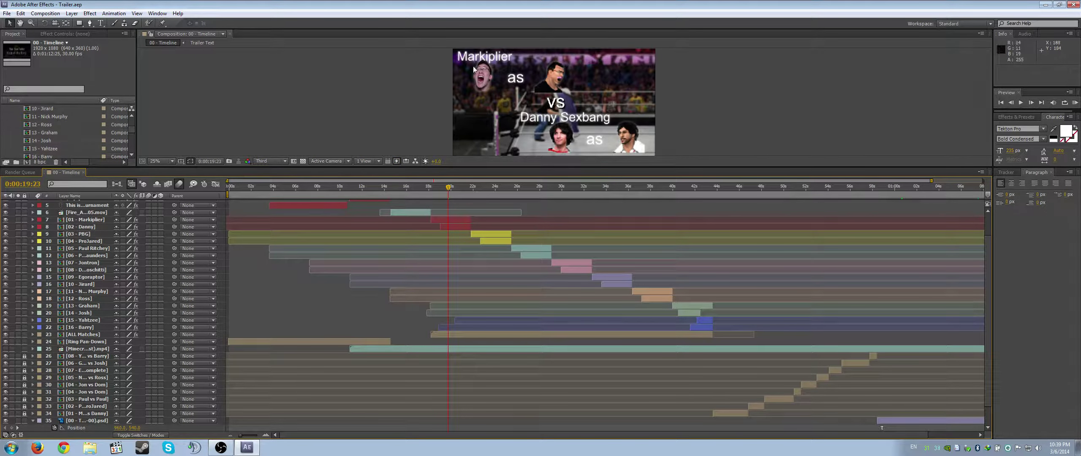
- Select the 01 - Markiplier and 02 - Danny layers and toggle their visibility to check what they contribute
{"action": "key", "text": "KP_6"}
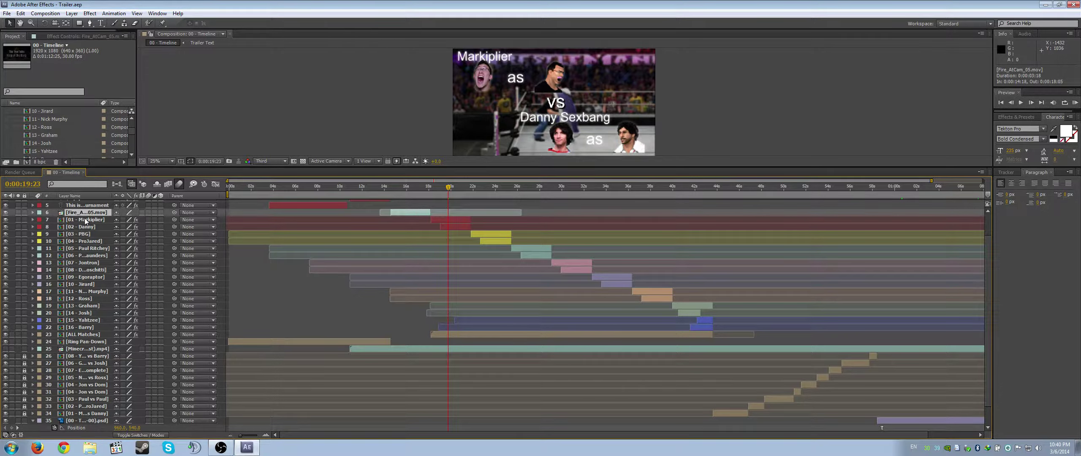
{"action": "left_click", "coordinate": [85, 220]}
{"action": "left_click", "coordinate": [80, 227], "text": "shift"}
{"action": "left_click_drag", "start_coordinate": [5, 220], "coordinate": [5, 227]}
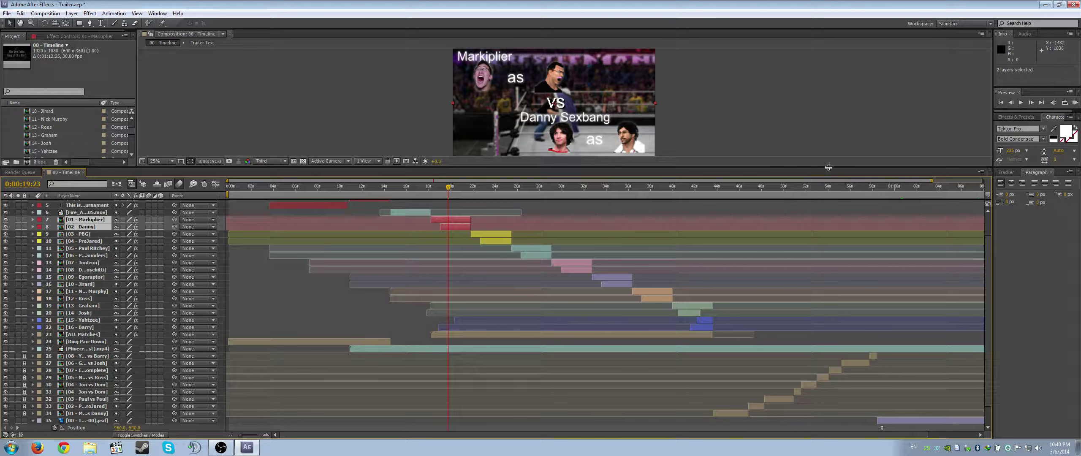
- Enlarge the timeline area, select the Truth of the Legend.mp3 audio layer, and return the playhead to 0:00:00:00
{"action": "left_click_drag", "start_coordinate": [828, 167], "coordinate": [829, 133]}
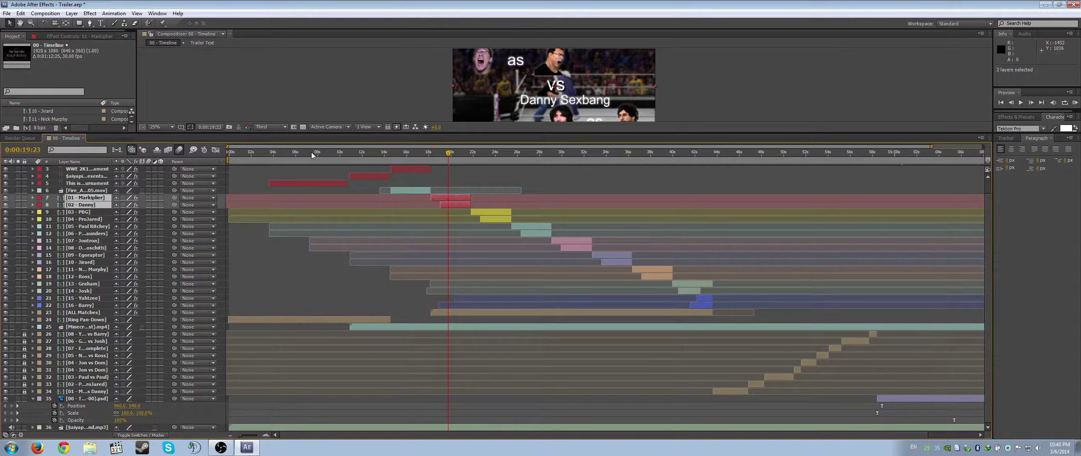
{"action": "left_click_drag", "start_coordinate": [256, 152], "coordinate": [246, 156]}
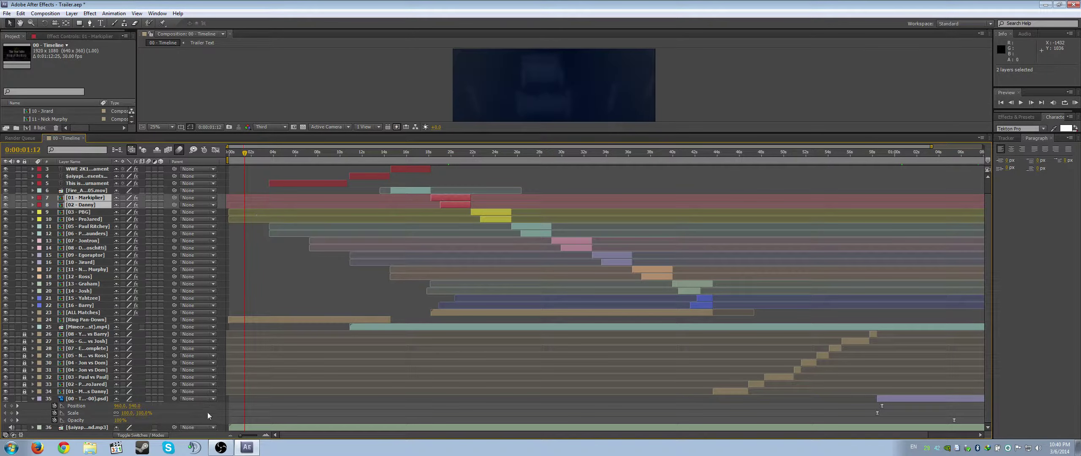
{"action": "left_click", "coordinate": [86, 428]}
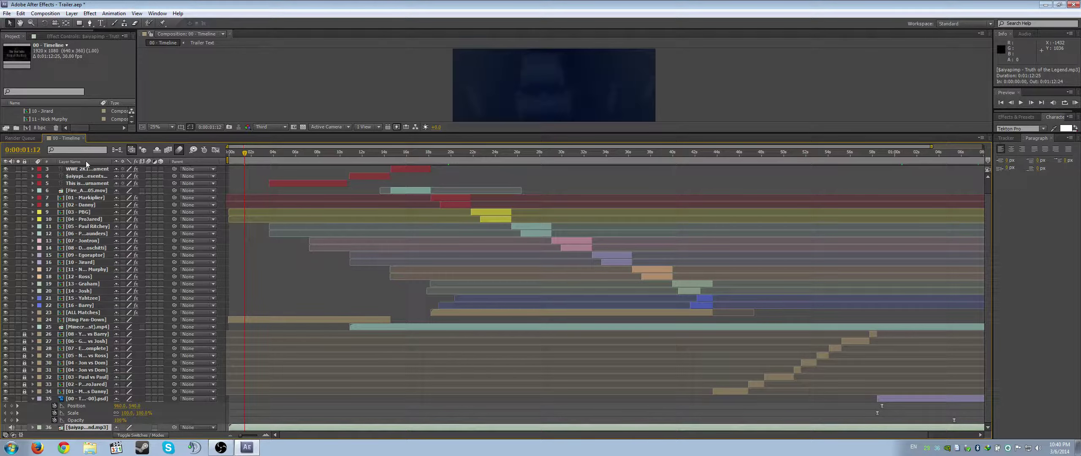
{"action": "key", "text": "Home"}
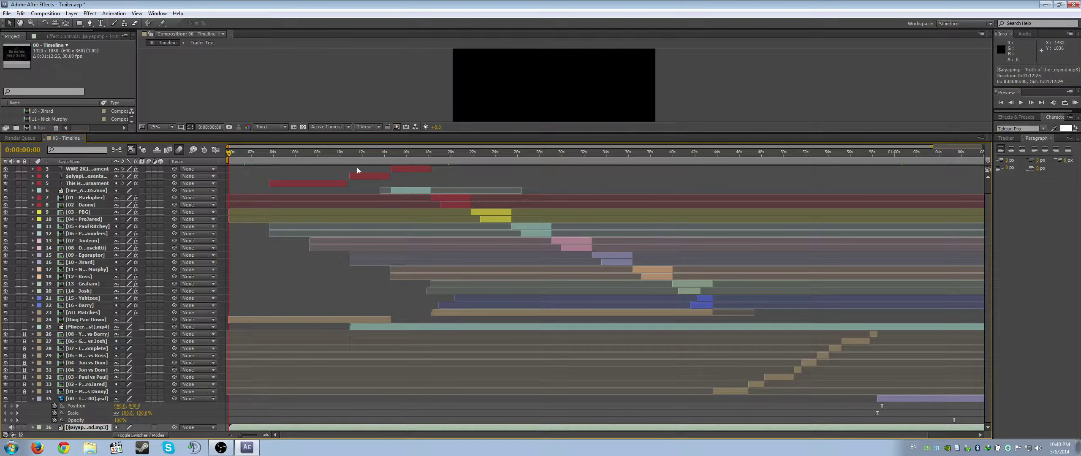
- Open the Ring Pan-Down precomposition, enlarge its preview area, and scrub through the clip to 0:00:10:15
{"action": "scroll", "coordinate": [991, 271], "scroll_direction": "up", "scroll_amount": 1}
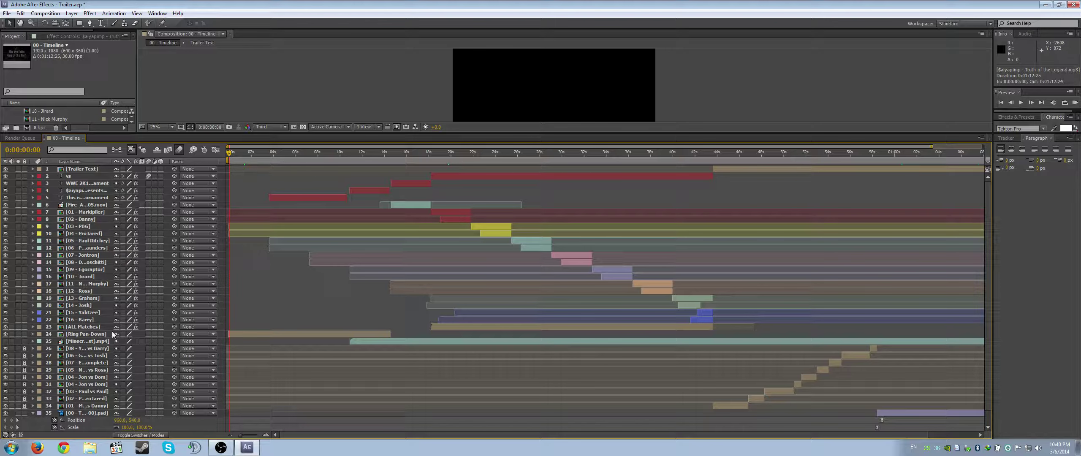
{"action": "left_click", "coordinate": [89, 334]}
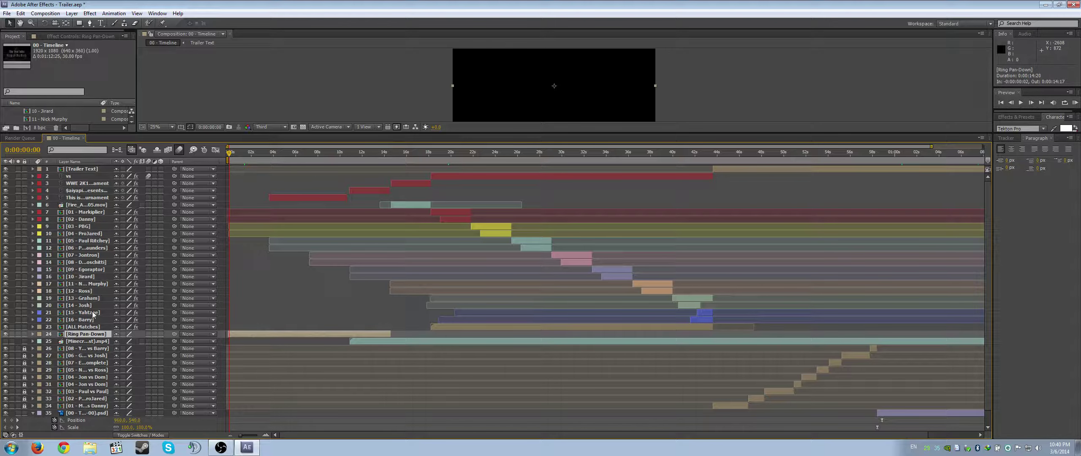
{"action": "double_click", "coordinate": [96, 335]}
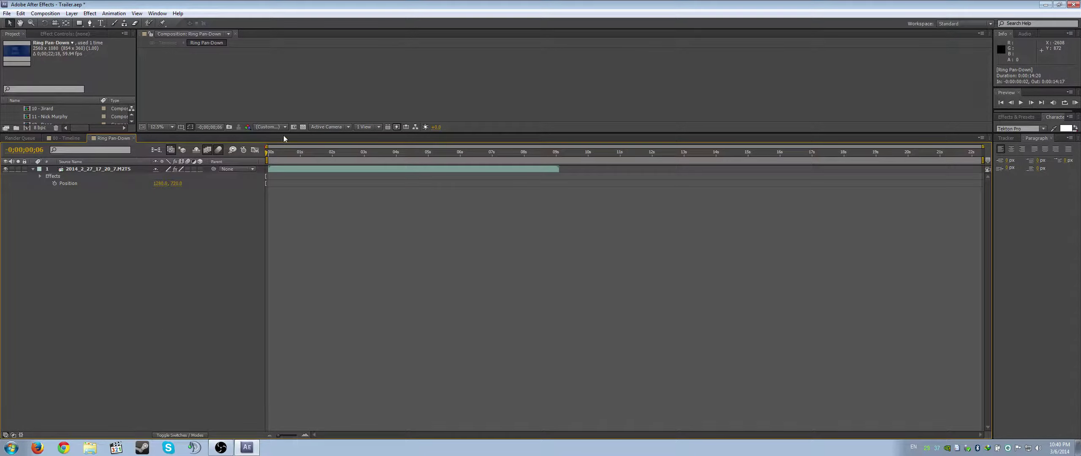
{"action": "left_click_drag", "start_coordinate": [412, 138], "coordinate": [381, 340]}
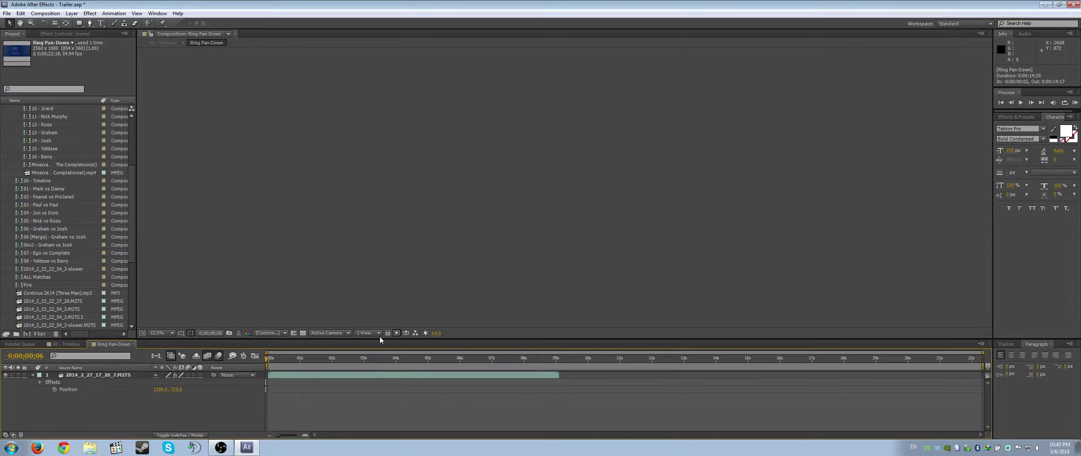
{"action": "left_click_drag", "start_coordinate": [268, 360], "coordinate": [603, 359]}
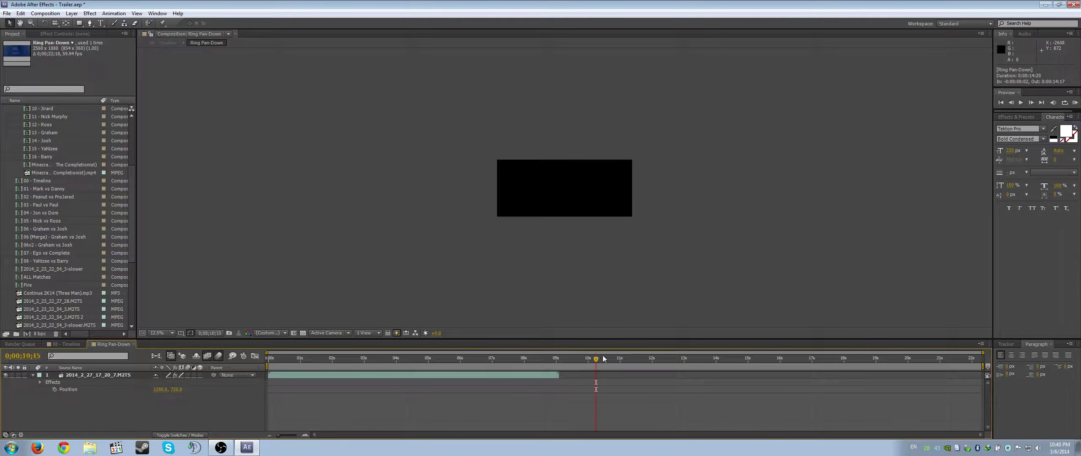
- Back in 00 - Timeline, select the "This is not your typical King of the Ring Tournament" layer and scrub the intro titles from 0:00:03:12 to 0:00:16:12
{"action": "left_click", "coordinate": [65, 344]}
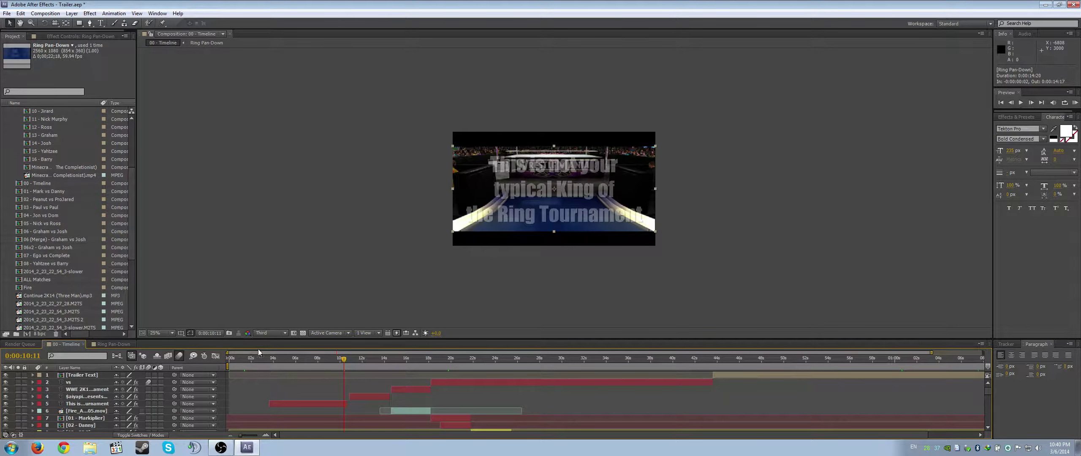
{"action": "left_click_drag", "start_coordinate": [275, 339], "coordinate": [275, 234]}
{"action": "left_click", "coordinate": [267, 252]}
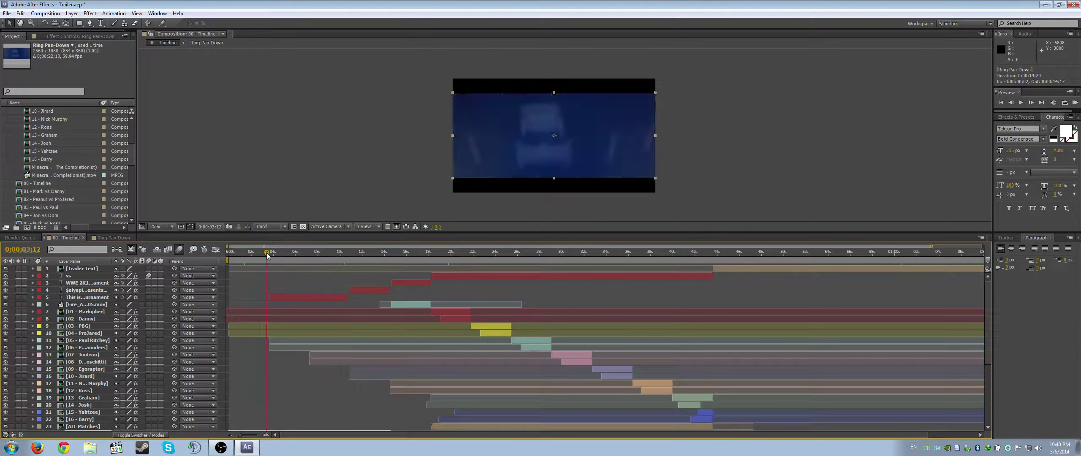
{"action": "left_click", "coordinate": [74, 298]}
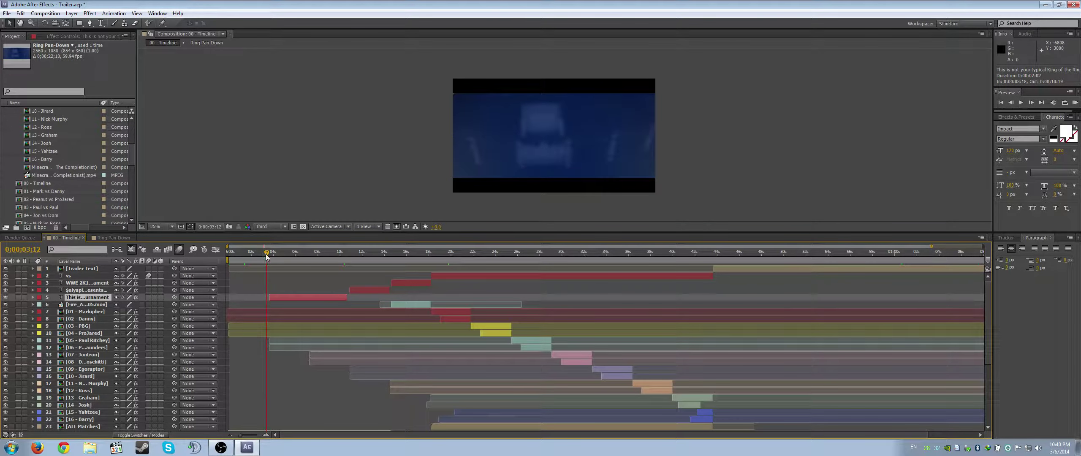
{"action": "left_click_drag", "start_coordinate": [267, 257], "coordinate": [412, 252]}
- Select the Fire_AtCam_05.mov layer and toggle its visibility off and back on
{"action": "left_click", "coordinate": [87, 304]}
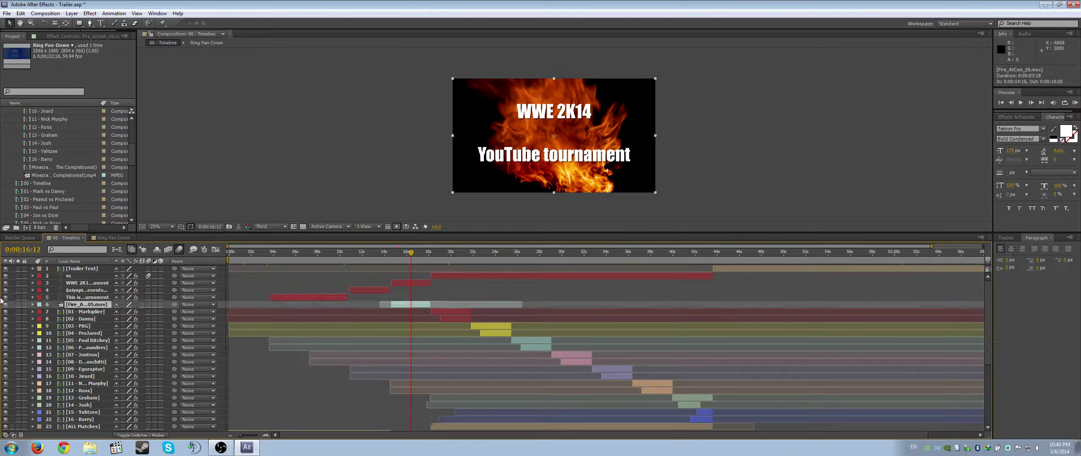
{"action": "left_click", "coordinate": [6, 305]}
{"action": "left_click", "coordinate": [5, 305]}
- Reveal the vs text layer's Position keyframes and magnify the timeline around 0:00:18:23
{"action": "left_click_drag", "start_coordinate": [413, 256], "coordinate": [435, 253]}
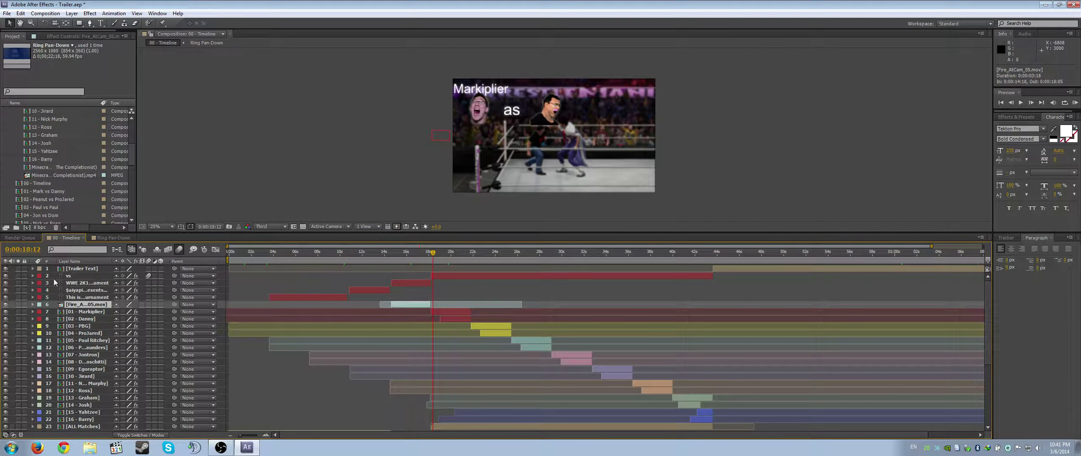
{"action": "left_click", "coordinate": [66, 277]}
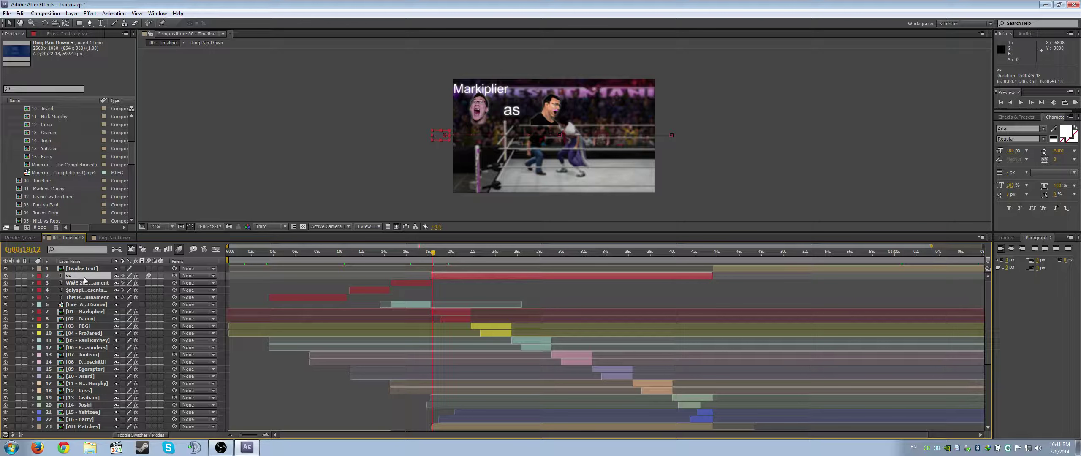
{"action": "key", "text": "p"}
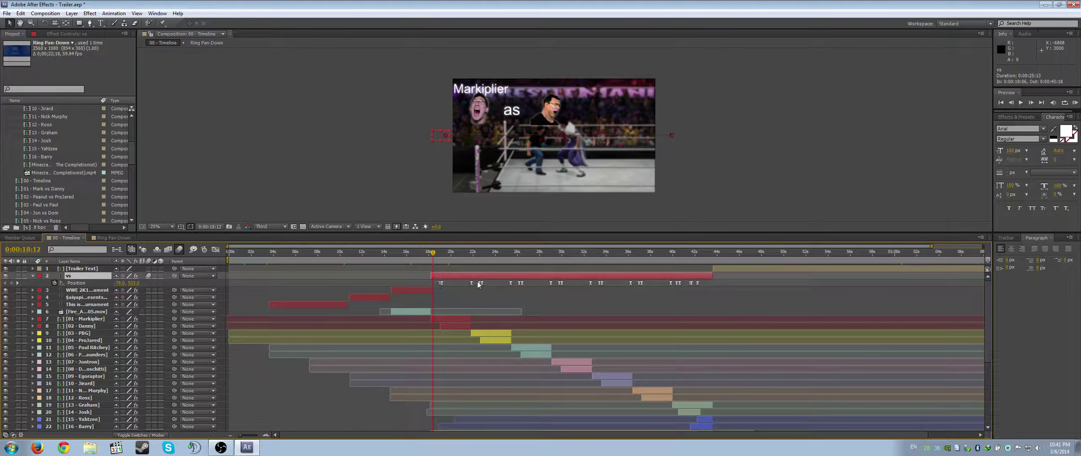
{"action": "left_click_drag", "start_coordinate": [433, 254], "coordinate": [437, 252]}
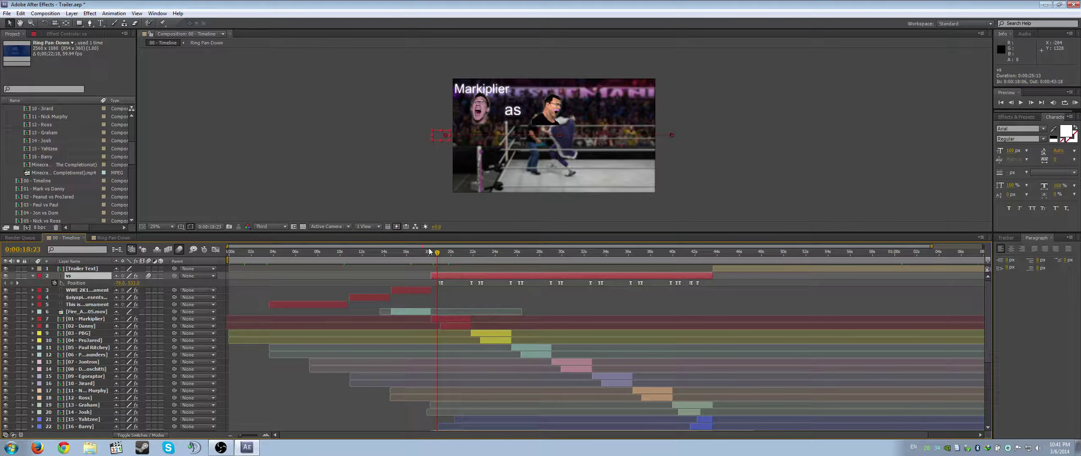
{"action": "left_click_drag", "start_coordinate": [239, 435], "coordinate": [257, 435]}
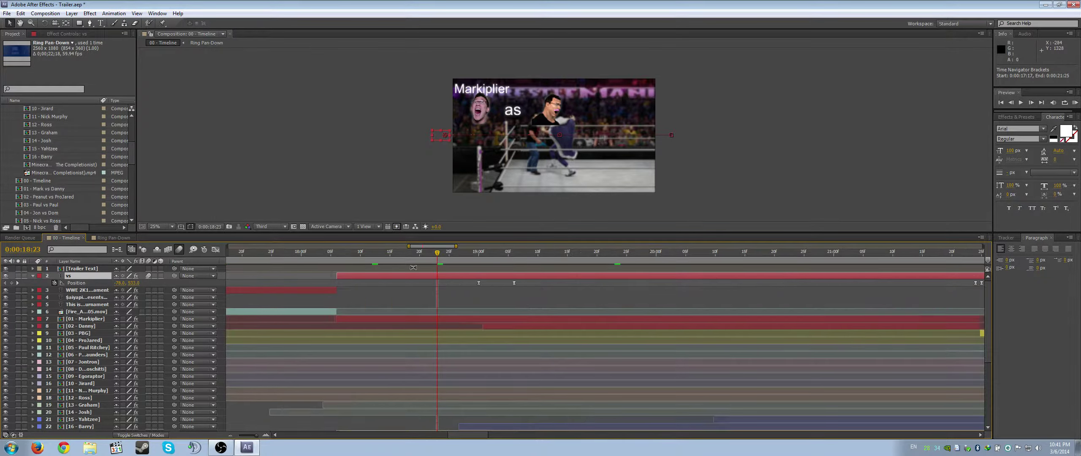
- Scrub through the vs text's position animation from the Markiplier match to the PBG and ProJared match at 0:00:22:25
{"action": "left_click_drag", "start_coordinate": [429, 252], "coordinate": [940, 262]}
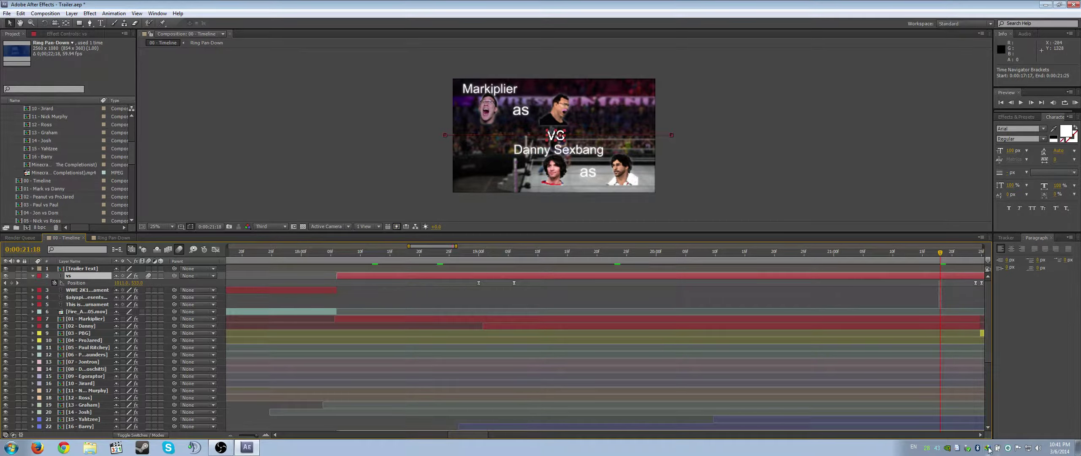
{"action": "left_click", "coordinate": [981, 435]}
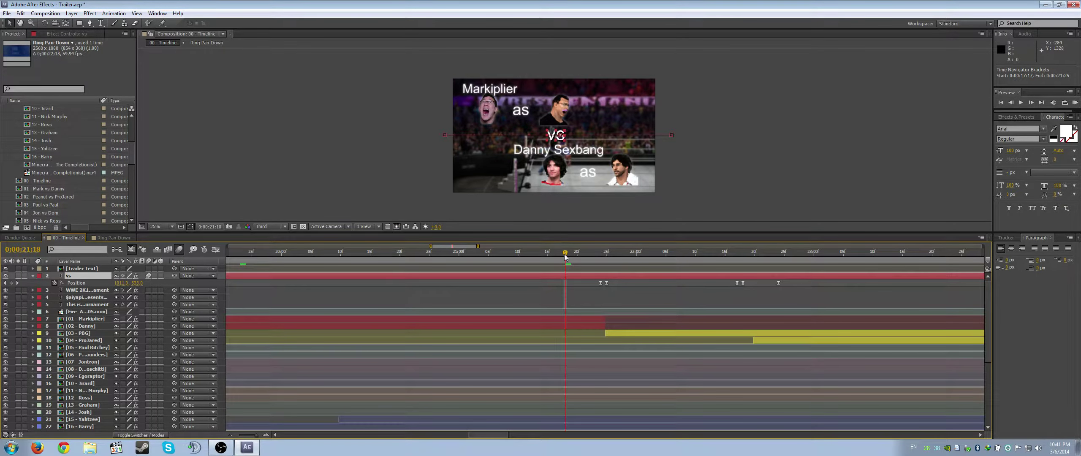
{"action": "left_click_drag", "start_coordinate": [565, 256], "coordinate": [743, 255]}
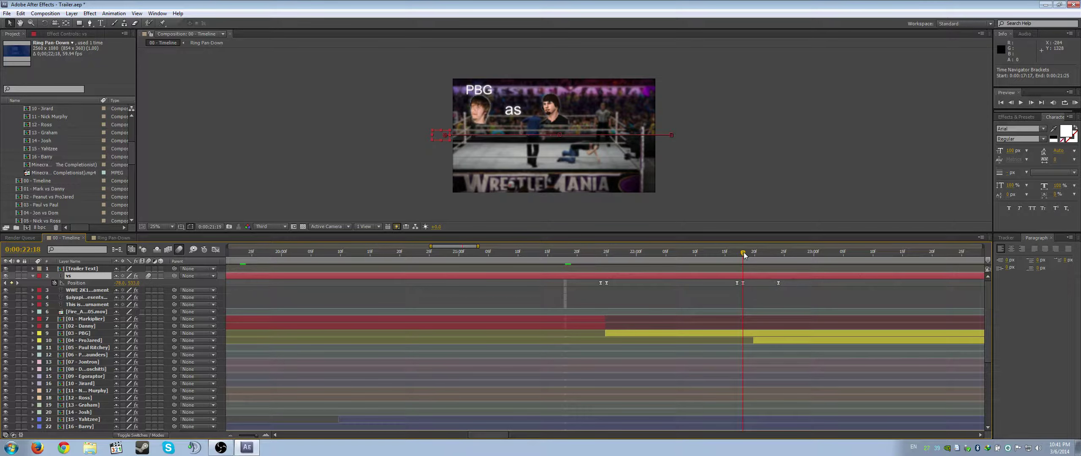
{"action": "left_click_drag", "start_coordinate": [751, 255], "coordinate": [784, 252]}
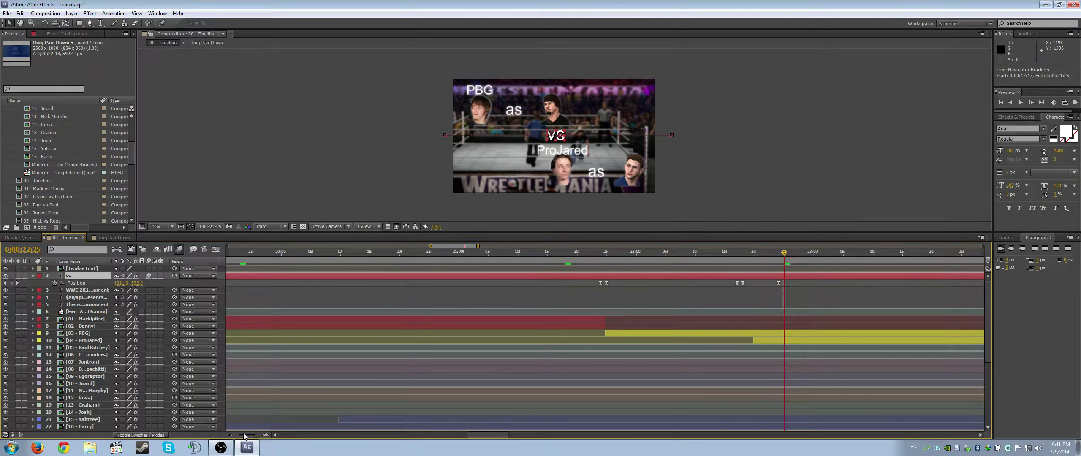
- Scrub the full timeline to 0:00:43:29, where the vs layer ends, and open the Trailer Text precomposition
{"action": "left_click_drag", "start_coordinate": [244, 436], "coordinate": [223, 437]}
{"action": "left_click_drag", "start_coordinate": [465, 253], "coordinate": [684, 279]}
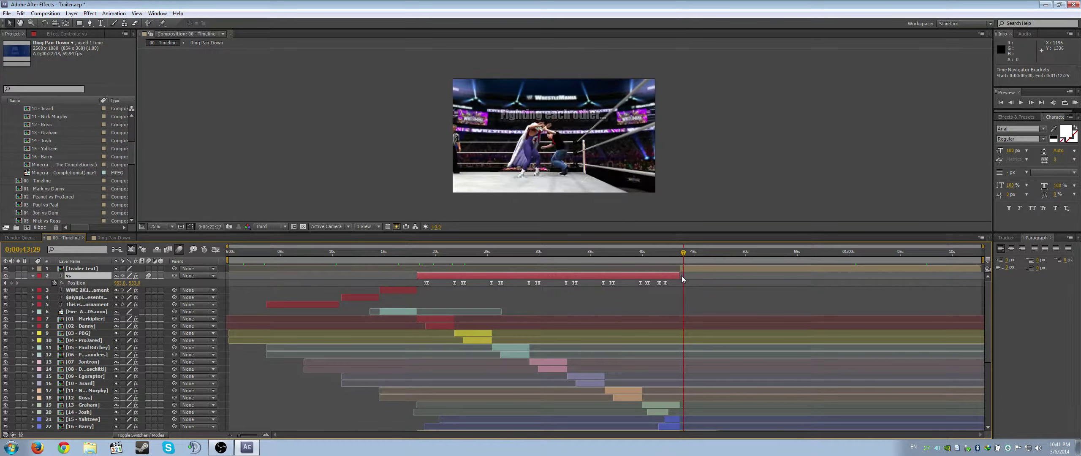
{"action": "left_click", "coordinate": [86, 269]}
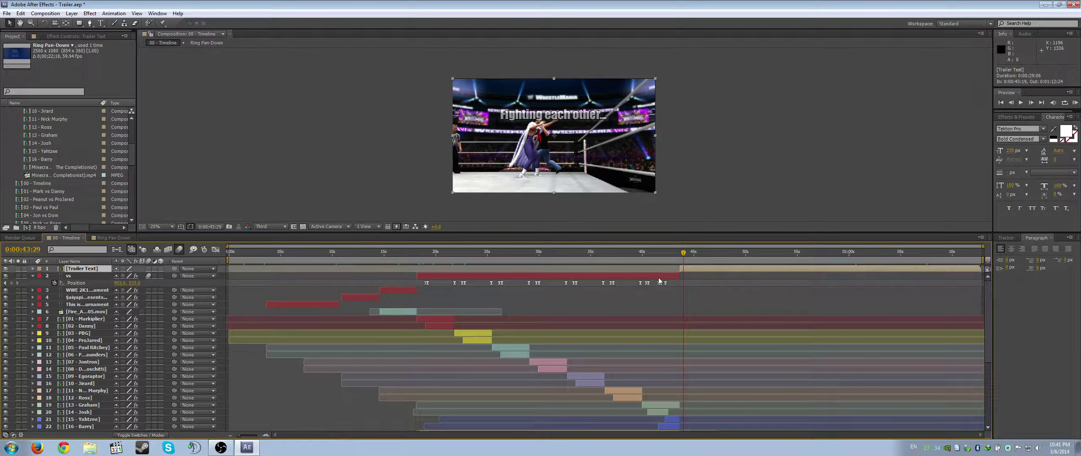
{"action": "double_click", "coordinate": [66, 269]}
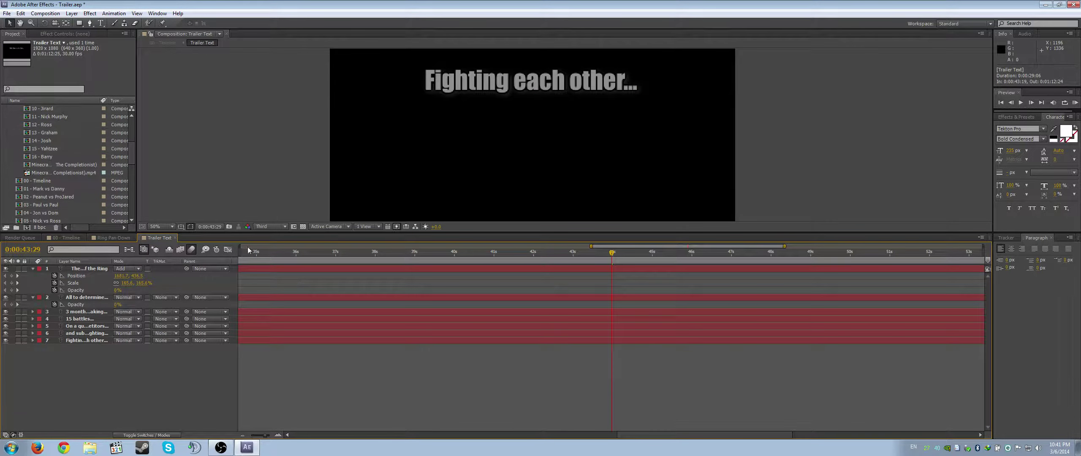
- Fit the whole Trailer Text timeline in view, move to 0:00:09:02 and run a RAM preview in an enlarged viewer
{"action": "left_click_drag", "start_coordinate": [265, 435], "coordinate": [243, 437]}
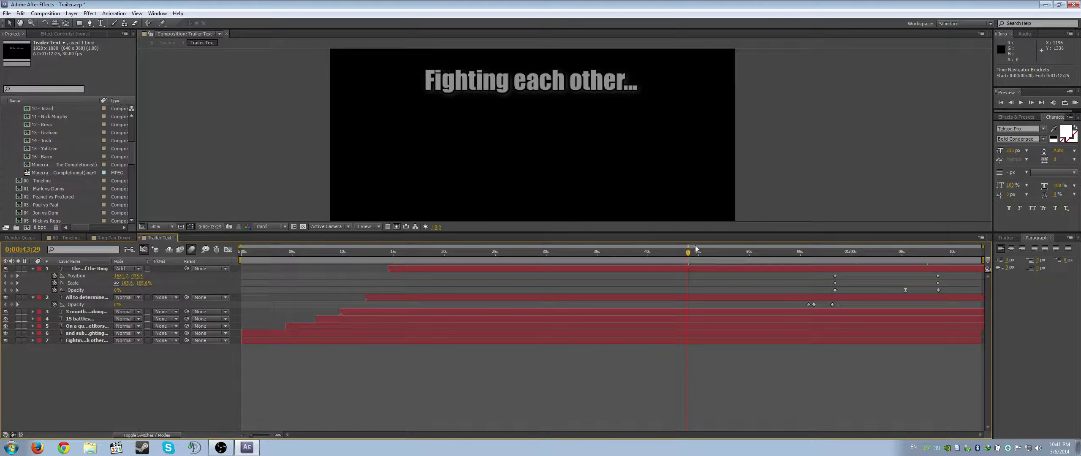
{"action": "left_click", "coordinate": [391, 256]}
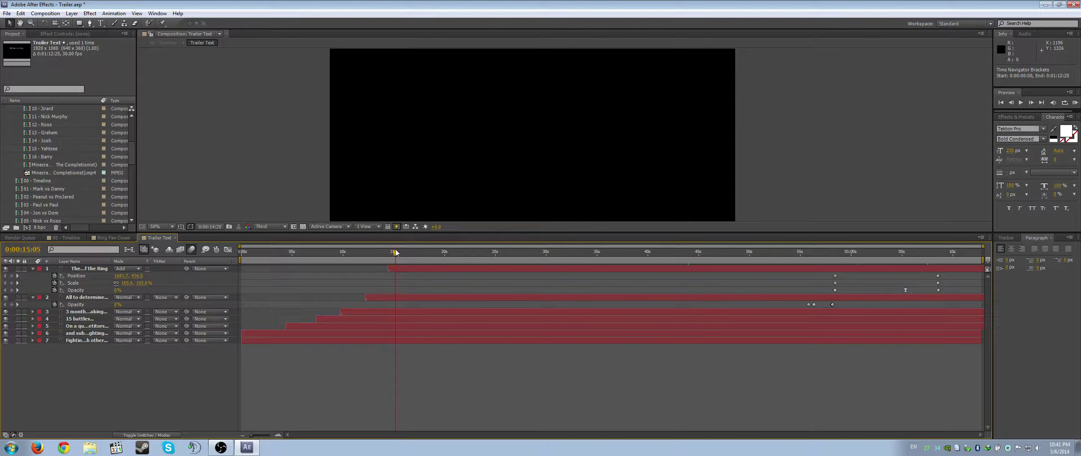
{"action": "left_click", "coordinate": [334, 253]}
{"action": "left_click_drag", "start_coordinate": [569, 231], "coordinate": [571, 341]}
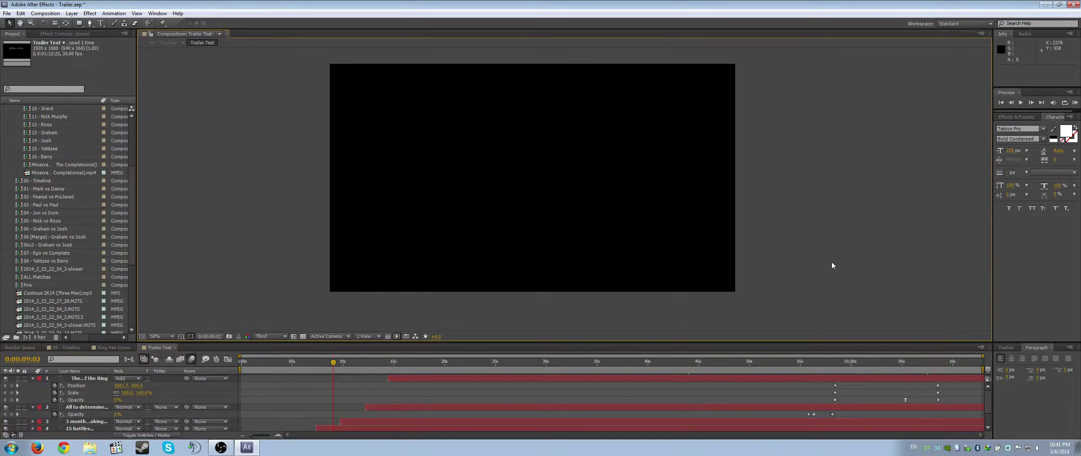
{"action": "key", "text": "KP_0"}
{"action": "left_click_drag", "start_coordinate": [739, 340], "coordinate": [731, 199]}
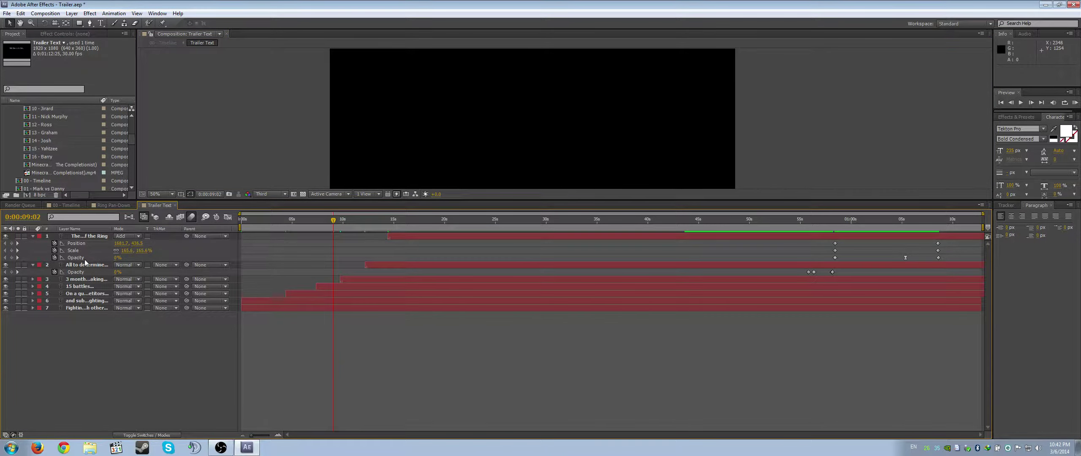
- Close the Trailer Text and Ring Pan-Down compositions and scrub 00 - Timeline to 0:00:42:27
{"action": "left_click", "coordinate": [175, 205]}
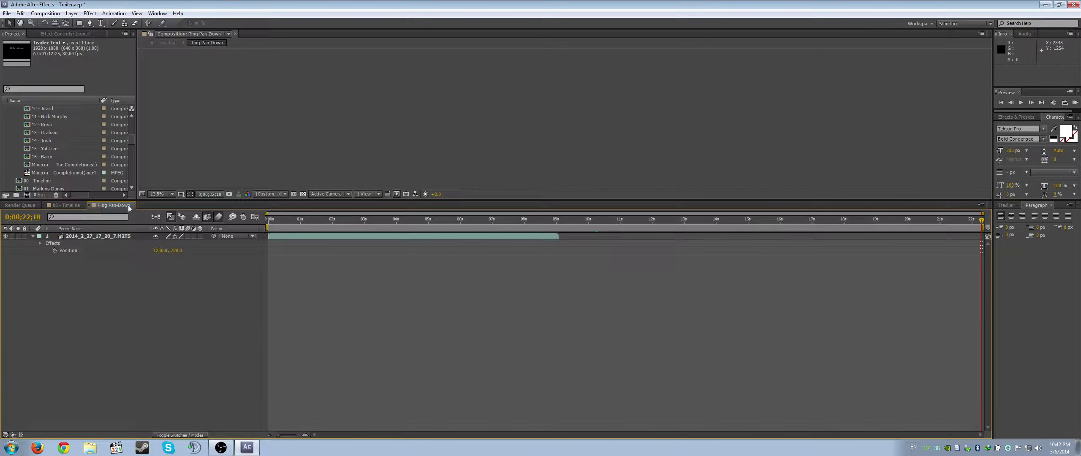
{"action": "left_click", "coordinate": [133, 205]}
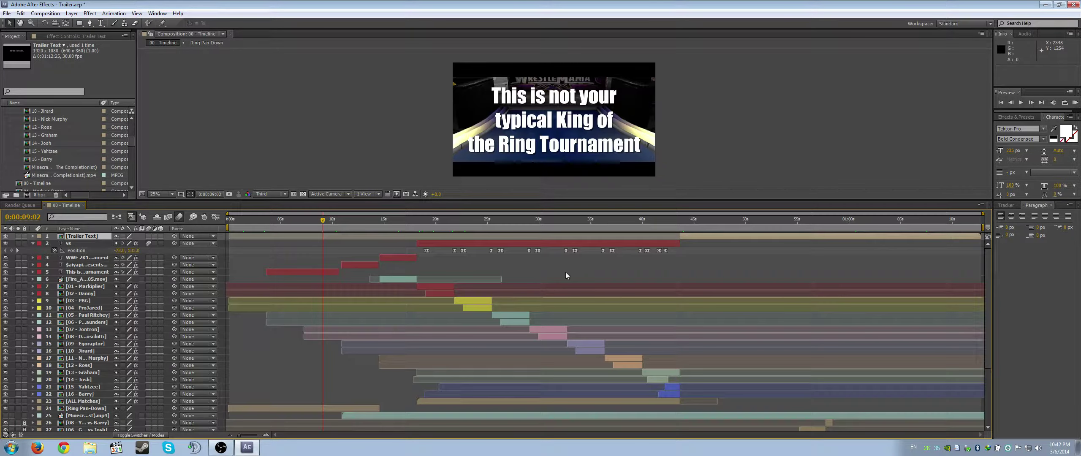
{"action": "left_click_drag", "start_coordinate": [434, 224], "coordinate": [673, 225]}
- Unlock the nine match composition layers numbered 01 to 08 and select them all
{"action": "left_click_drag", "start_coordinate": [986, 326], "coordinate": [991, 402]}
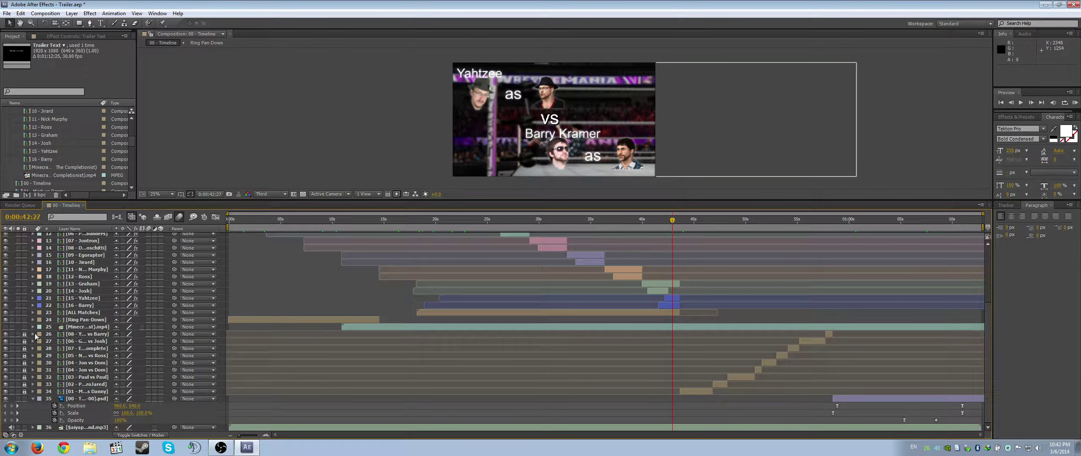
{"action": "left_click_drag", "start_coordinate": [24, 334], "coordinate": [24, 392]}
{"action": "left_click", "coordinate": [75, 392]}
{"action": "left_click", "coordinate": [84, 334], "text": "shift"}
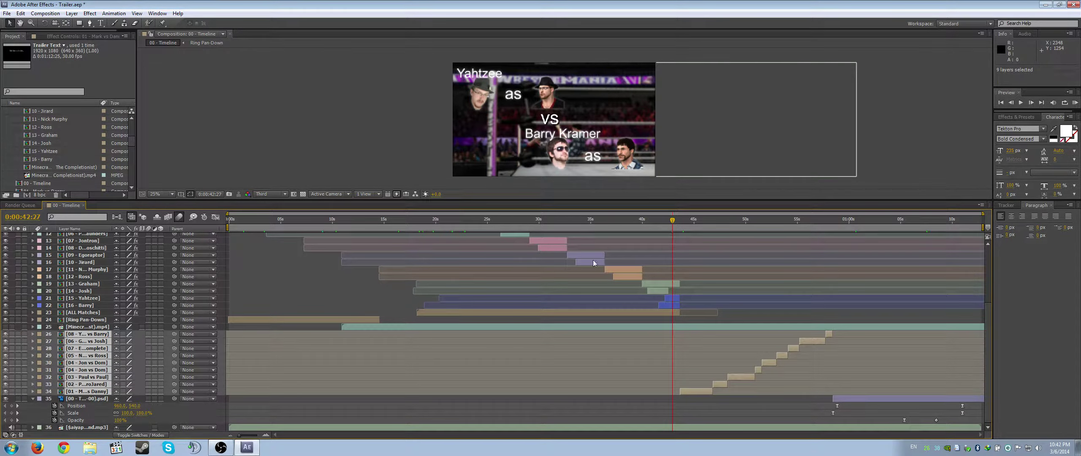
- Review the match clips and their overlaid text from 0:00:42:27 to 0:00:58:14, widening the layer name column to show full names
{"action": "key", "text": "space"}
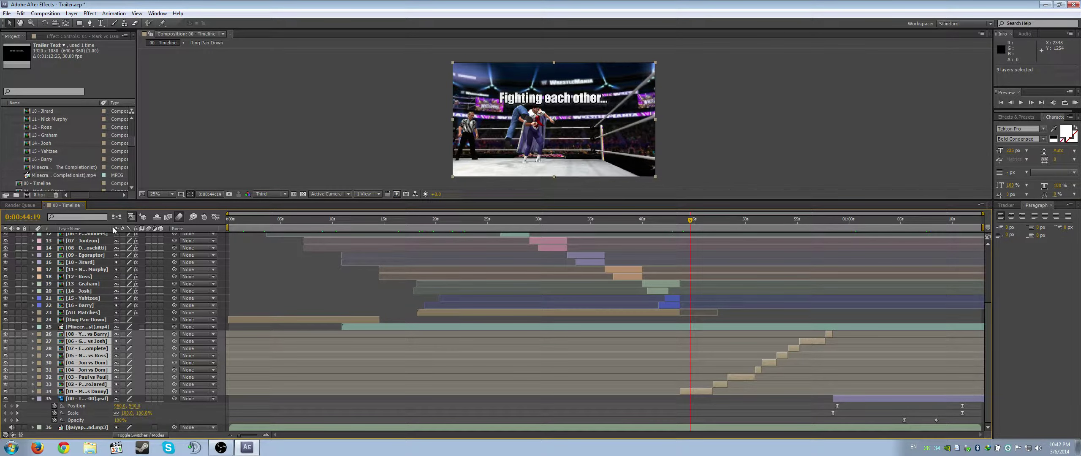
{"action": "left_click_drag", "start_coordinate": [114, 229], "coordinate": [155, 229]}
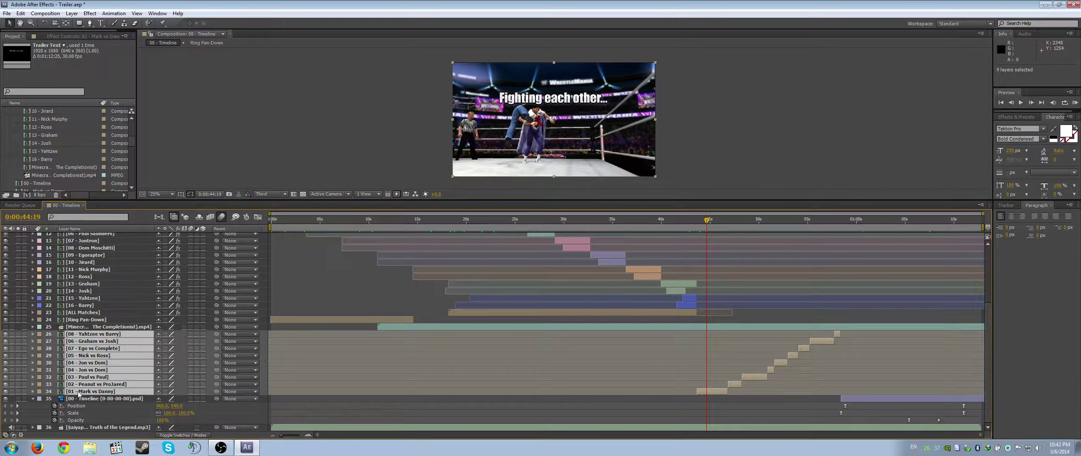
{"action": "left_click_drag", "start_coordinate": [707, 220], "coordinate": [731, 222]}
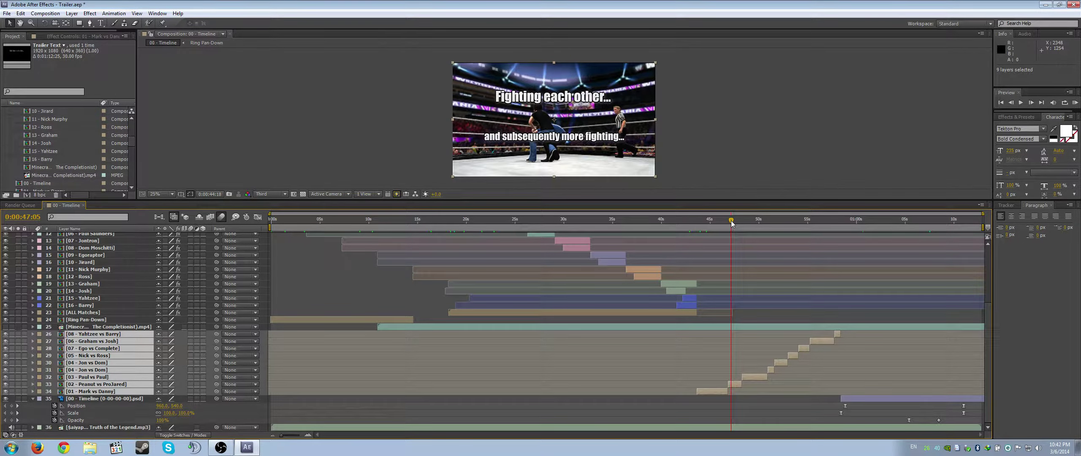
{"action": "left_click_drag", "start_coordinate": [732, 223], "coordinate": [746, 224]}
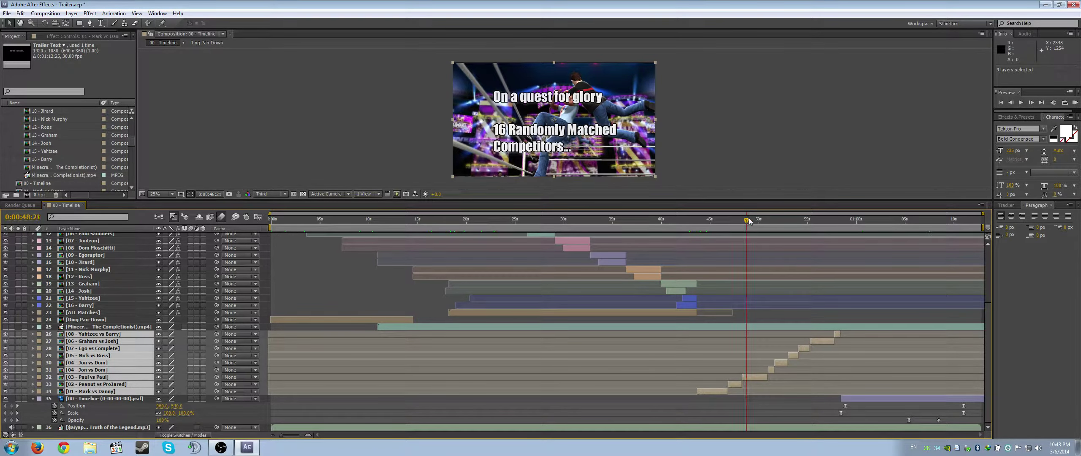
{"action": "left_click", "coordinate": [769, 221]}
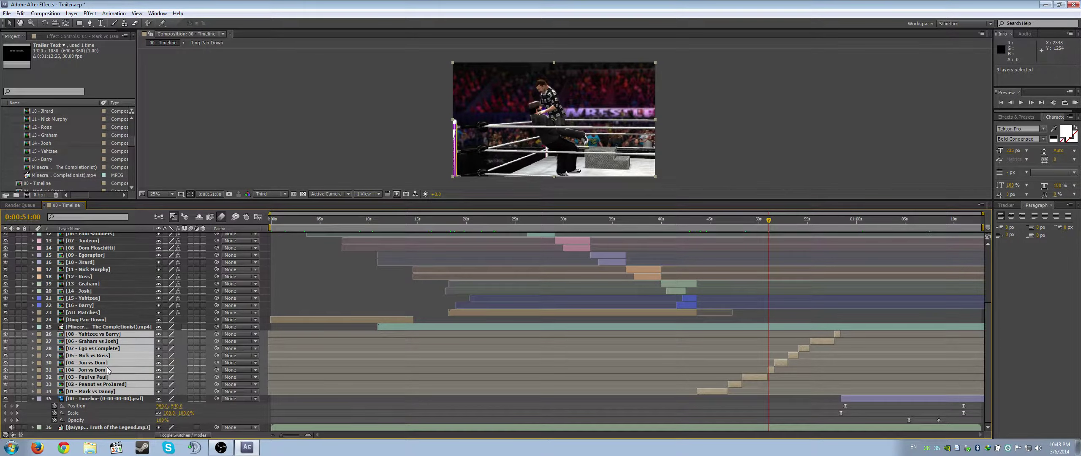
{"action": "key", "text": "space"}
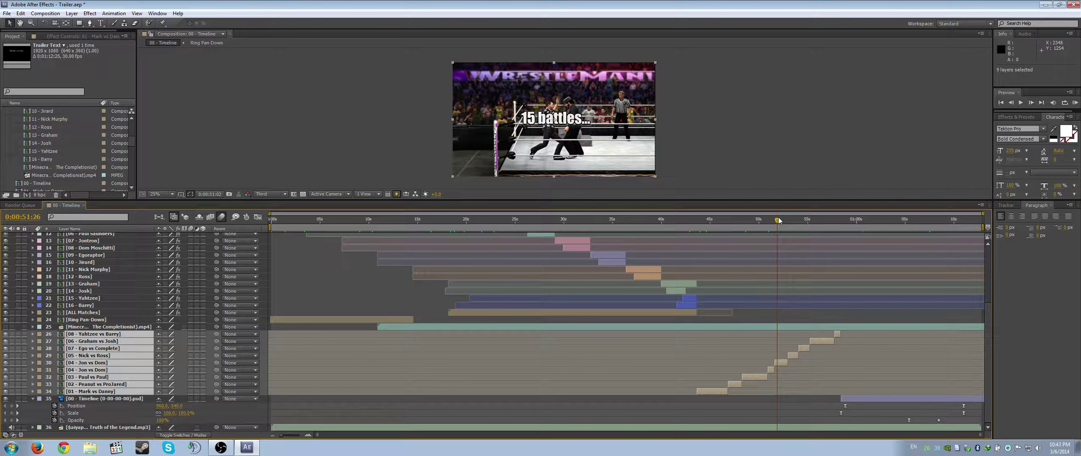
{"action": "left_click", "coordinate": [805, 220]}
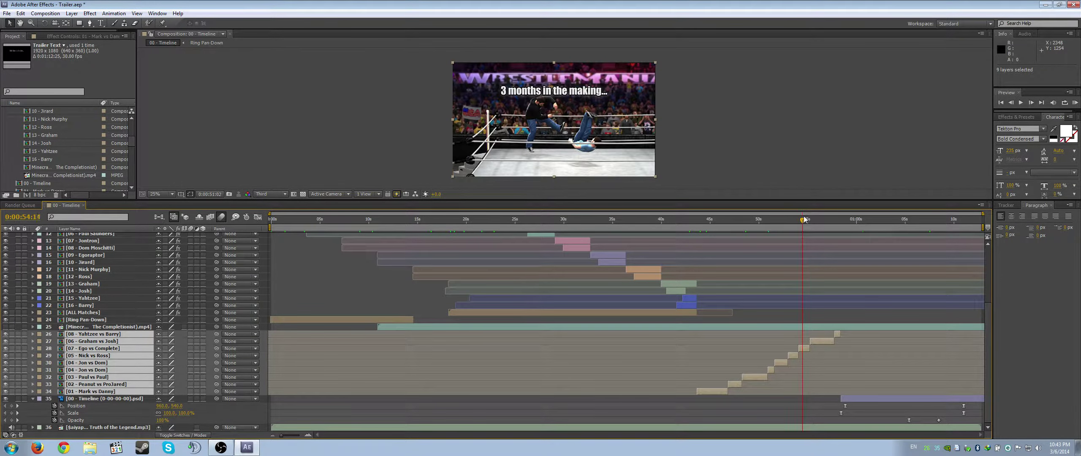
{"action": "left_click_drag", "start_coordinate": [804, 219], "coordinate": [843, 220]}
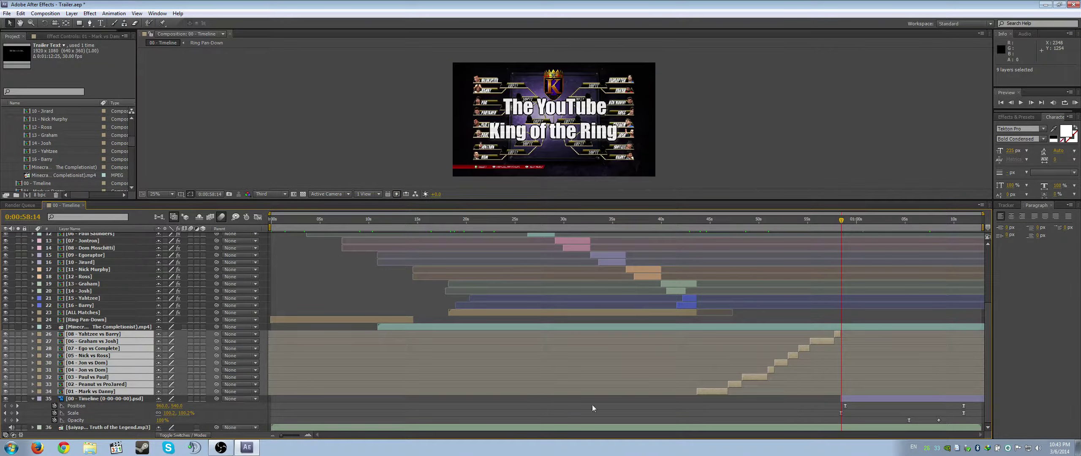
- Select the 00 - Timeline (0-00-00-00).psd layer and inspect its tournament bracket magnified in an enlarged viewer at 0:00:58:14
{"action": "left_click", "coordinate": [114, 401]}
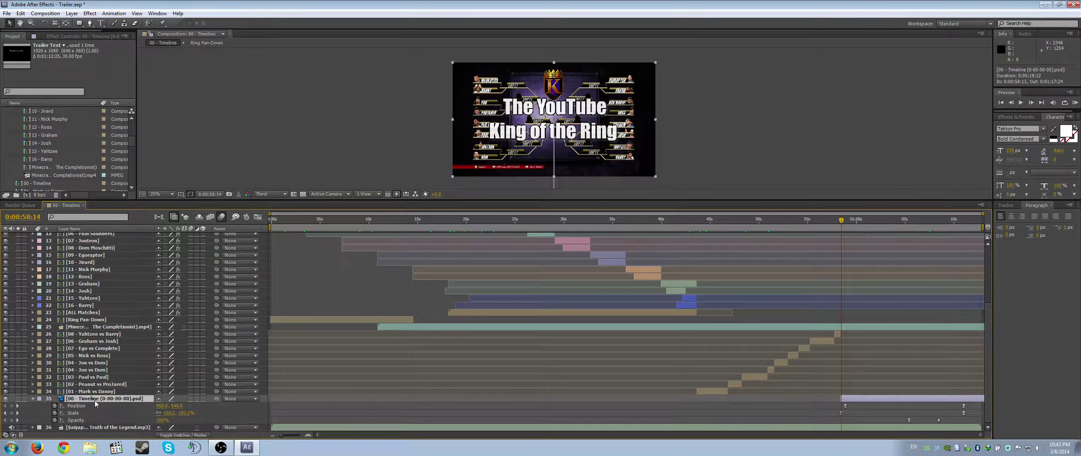
{"action": "key", "text": "period"}
{"action": "key", "text": "period"}
{"action": "key", "text": "period"}
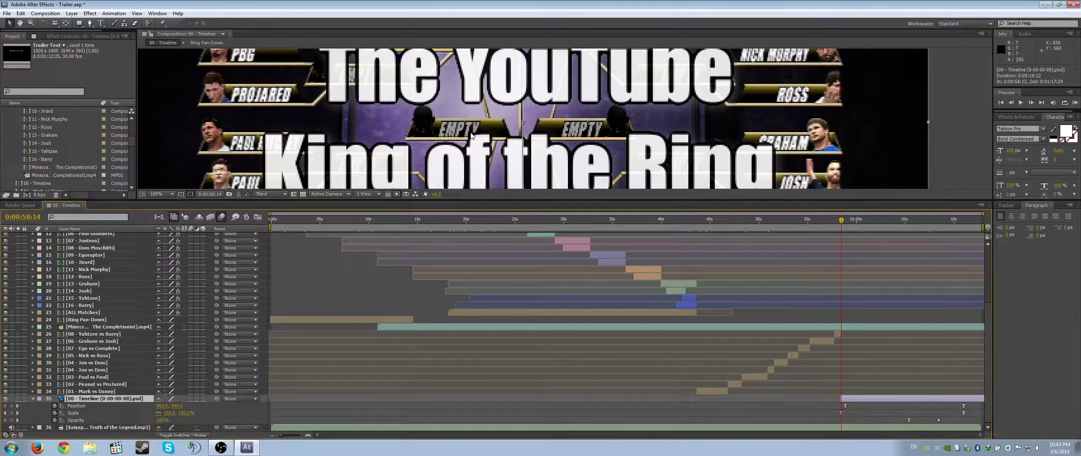
{"action": "left_click_drag", "start_coordinate": [424, 201], "coordinate": [440, 273]}
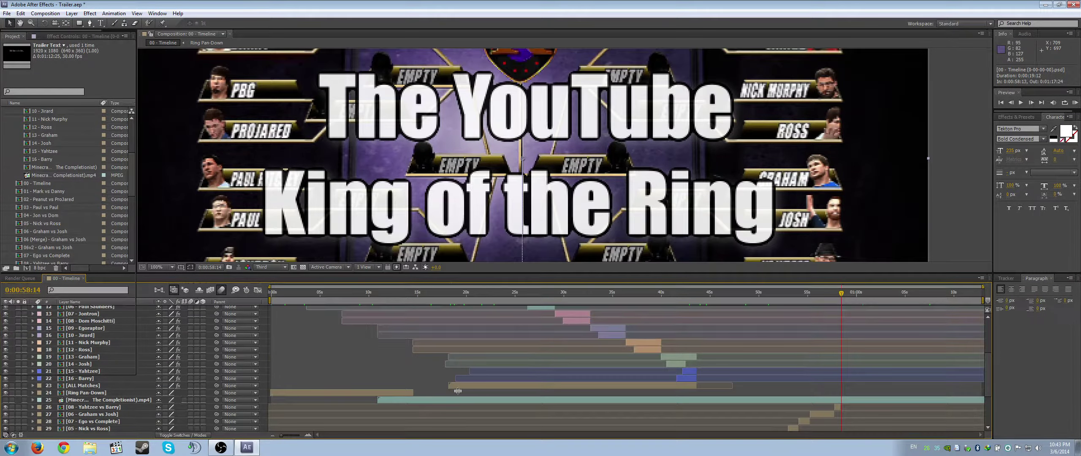
{"action": "left_click_drag", "start_coordinate": [499, 306], "coordinate": [502, 414]}
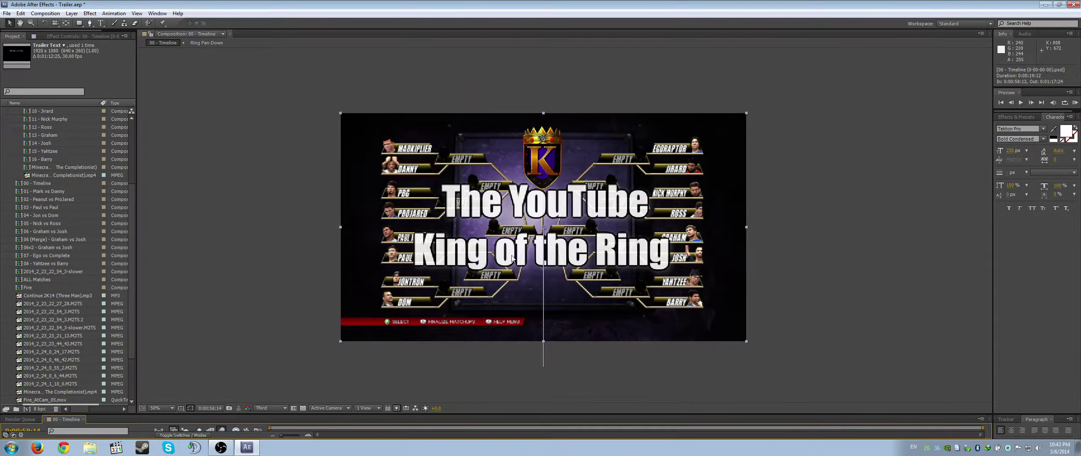
{"action": "key", "text": "comma"}
{"action": "key", "text": "comma"}
{"action": "left_click_drag", "start_coordinate": [604, 414], "coordinate": [595, 132]}
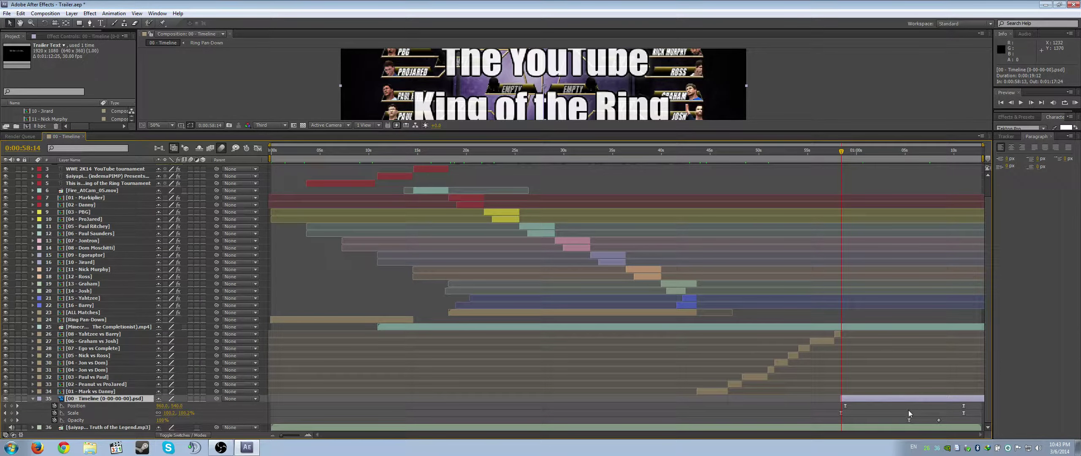
- Scrub the bracket's closing animation to 0:01:12:24 and view the layer's bounds around the frame at 25% magnification
{"action": "left_click_drag", "start_coordinate": [843, 154], "coordinate": [1036, 185]}
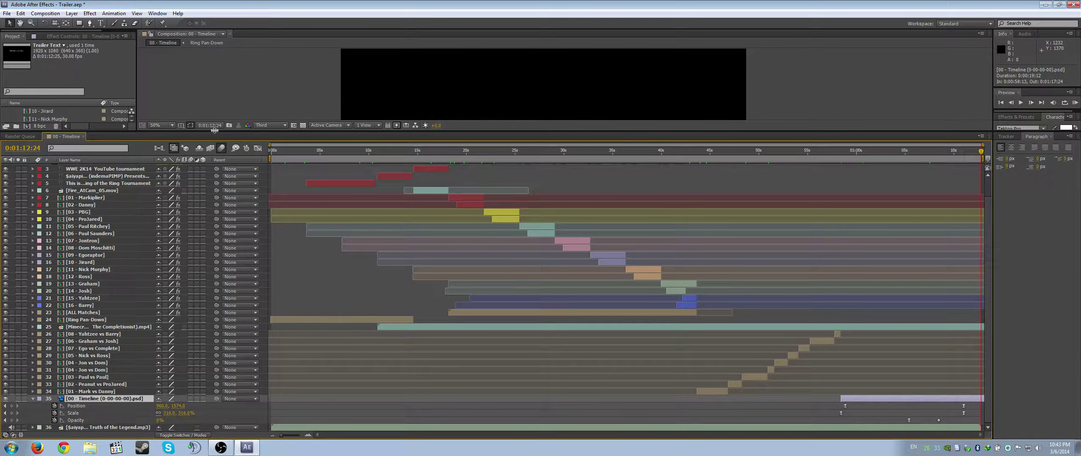
{"action": "left_click_drag", "start_coordinate": [213, 132], "coordinate": [255, 301]}
{"action": "key", "text": "comma"}
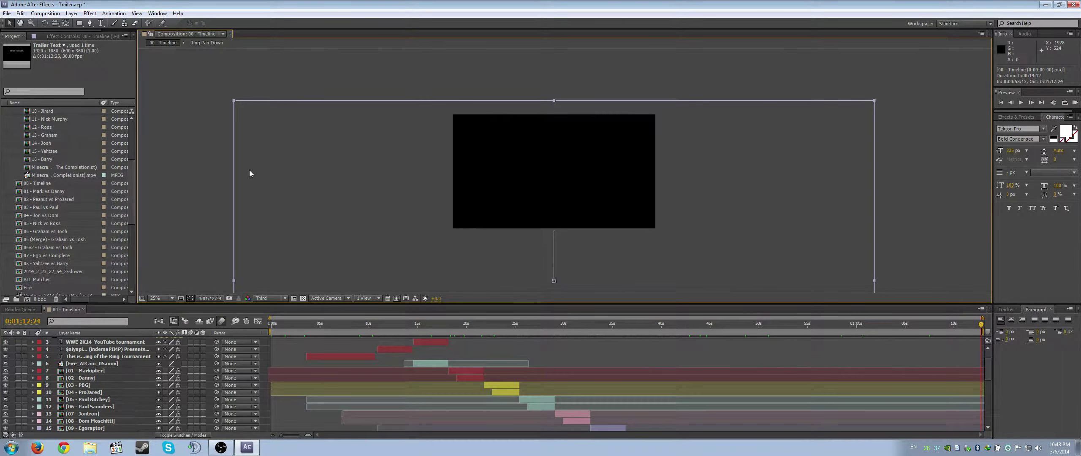
- Open the recent project Final.aep from the Matches\01 folder
{"action": "left_click", "coordinate": [7, 13]}
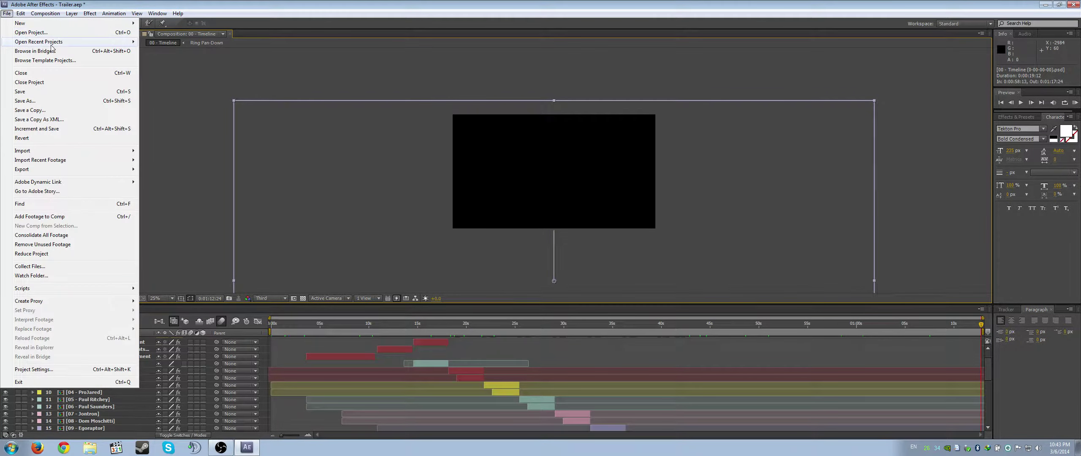
{"action": "mouse_move", "coordinate": [53, 42]}
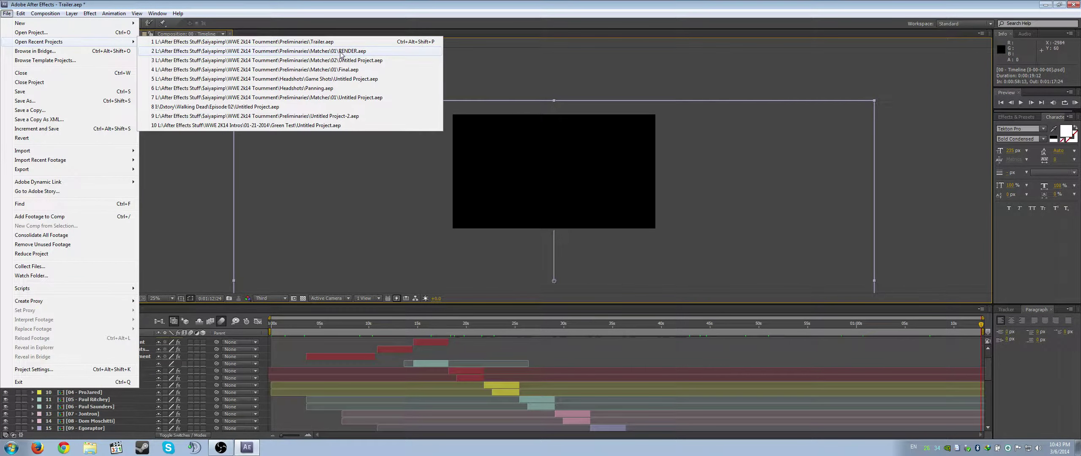
{"action": "left_click", "coordinate": [364, 71]}
{"action": "left_click", "coordinate": [549, 235]}
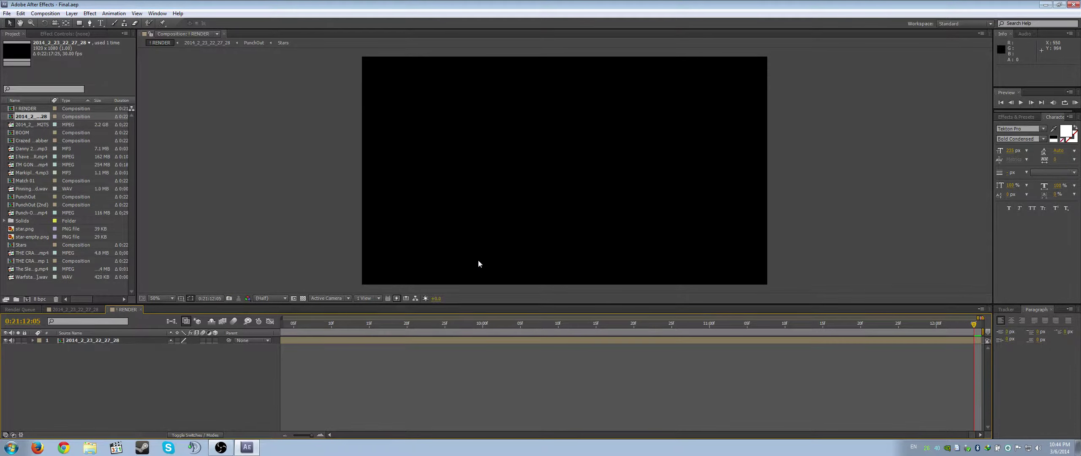
- Show the 2014_2_23_22_27_28 composition's entire timeline and scrub its opening section from 0:00:23:14 to 0:01:25:24
{"action": "left_click", "coordinate": [73, 309]}
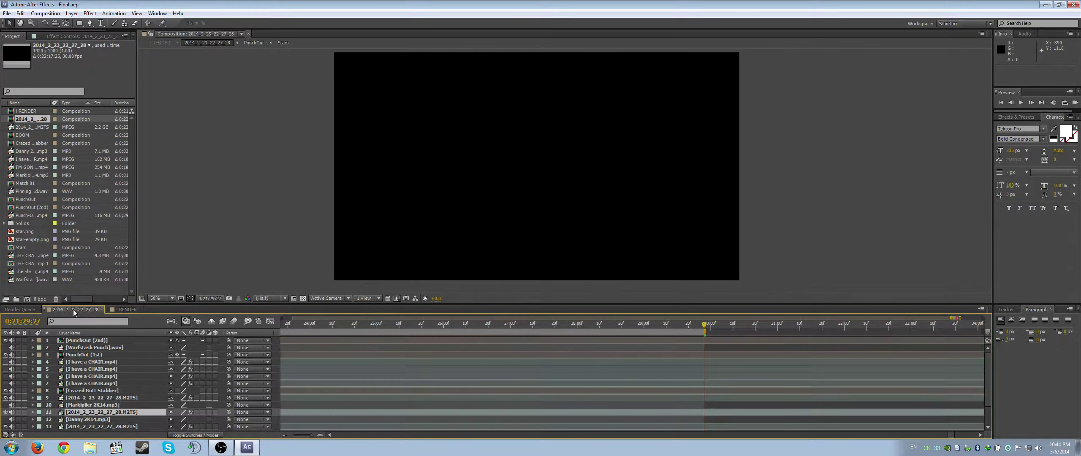
{"action": "left_click_drag", "start_coordinate": [378, 306], "coordinate": [404, 73]}
{"action": "left_click_drag", "start_coordinate": [314, 436], "coordinate": [279, 437]}
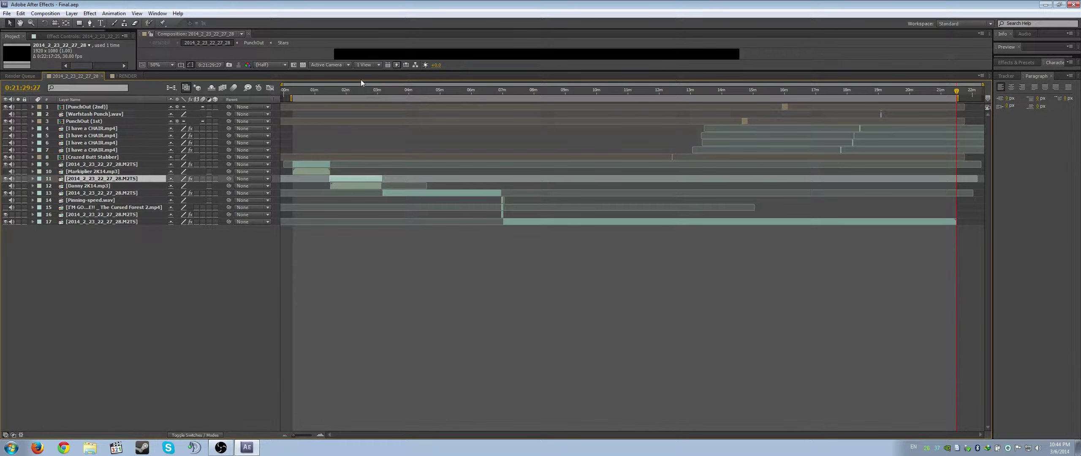
{"action": "left_click_drag", "start_coordinate": [364, 73], "coordinate": [352, 171]}
{"action": "left_click", "coordinate": [296, 196]}
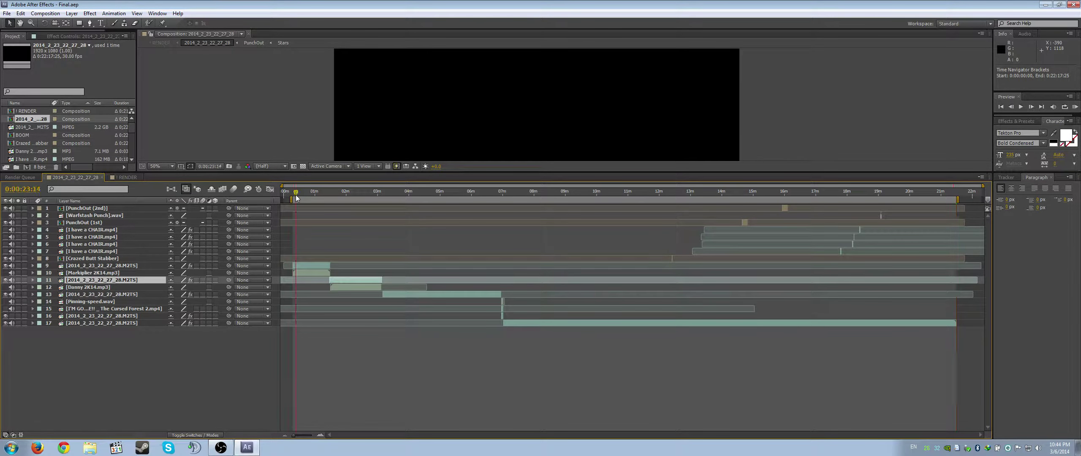
{"action": "left_click_drag", "start_coordinate": [297, 195], "coordinate": [327, 199]}
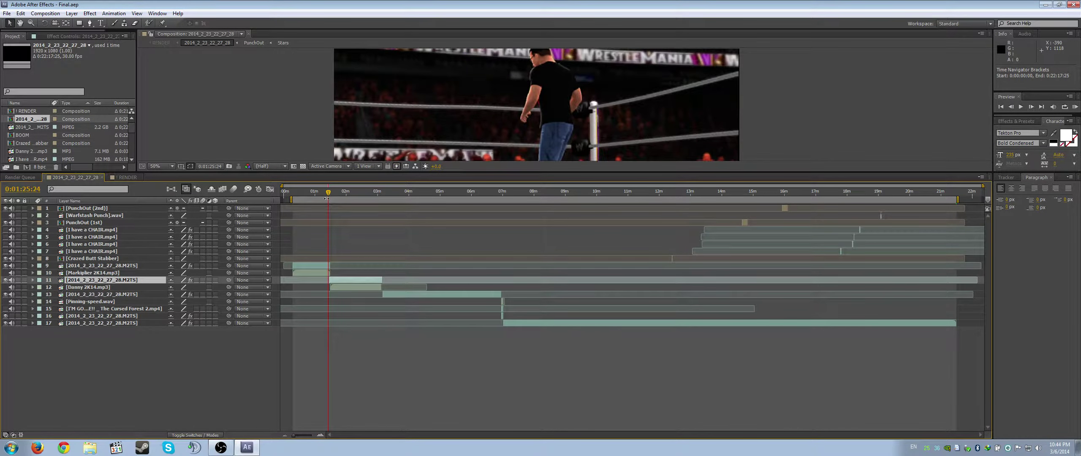
- Open the PunchOut (1st) precomposition to view its layers
{"action": "left_click", "coordinate": [98, 209]}
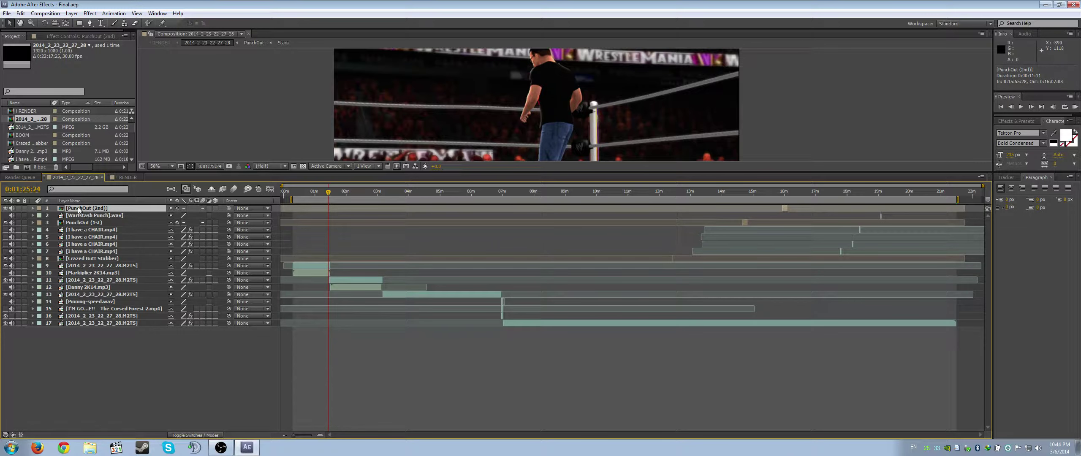
{"action": "double_click", "coordinate": [92, 223]}
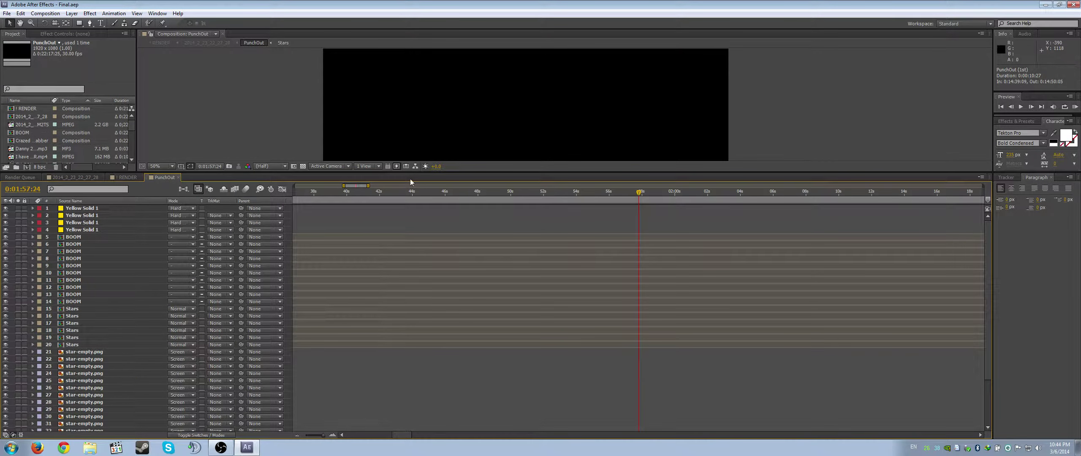
- Show the PunchOut composition's full duration and set its work area from 0:14:58:23 to about 0:15:37
{"action": "left_click_drag", "start_coordinate": [324, 435], "coordinate": [292, 434]}
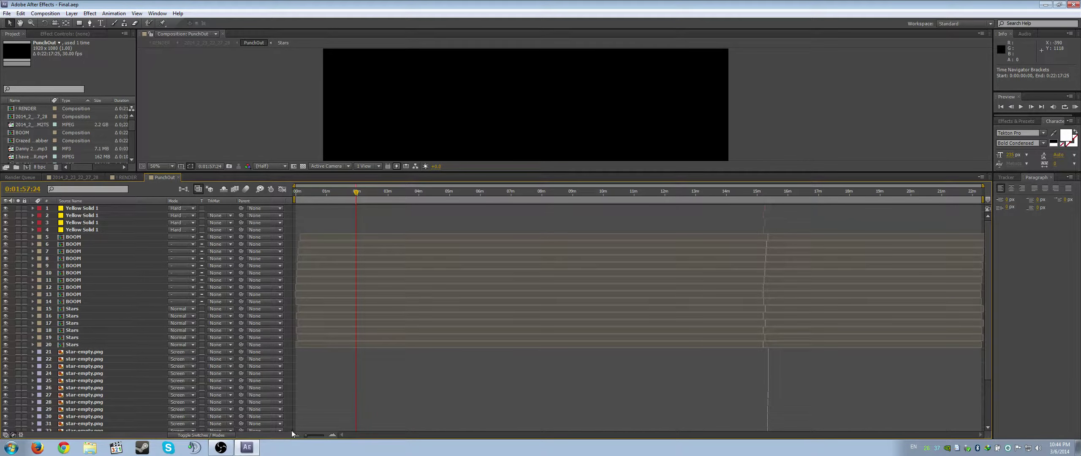
{"action": "left_click", "coordinate": [757, 191]}
{"action": "key", "text": "b"}
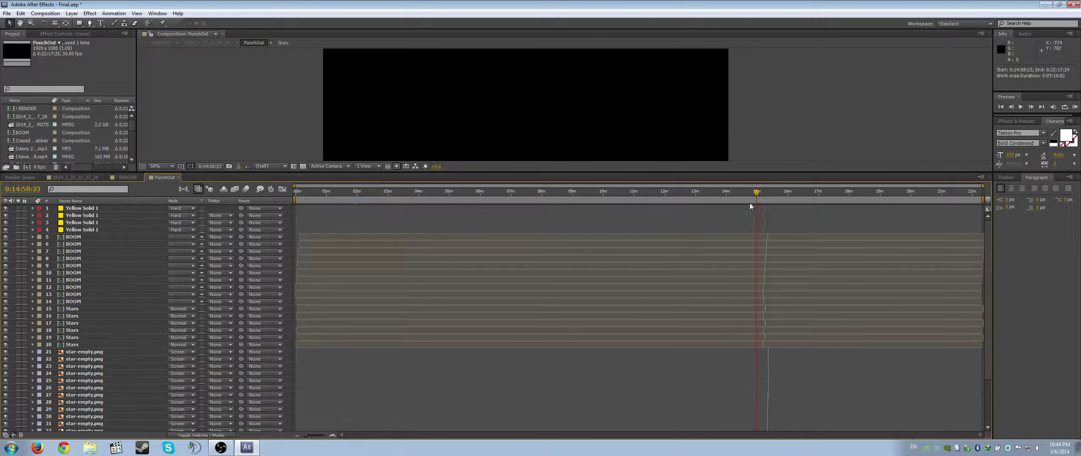
{"action": "left_click", "coordinate": [759, 192]}
{"action": "left_click_drag", "start_coordinate": [758, 193], "coordinate": [771, 192]}
{"action": "key", "text": "grave"}
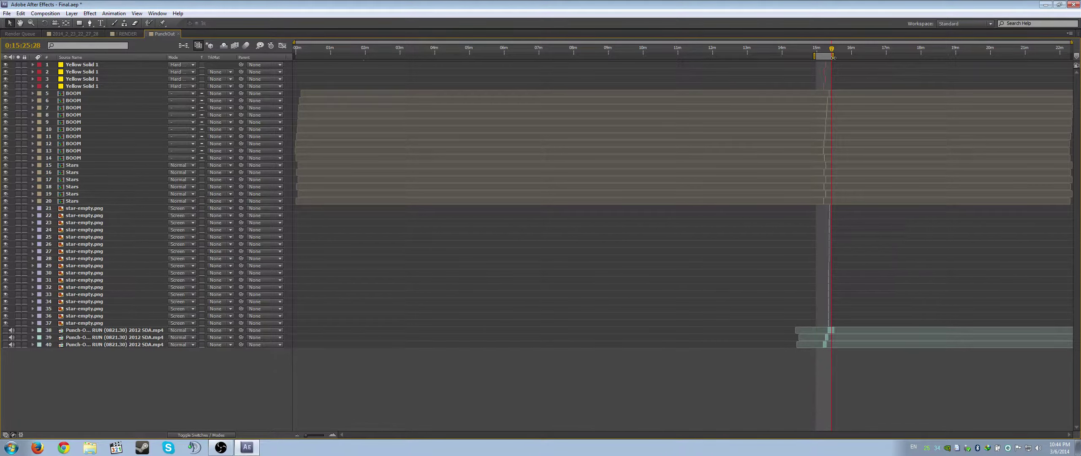
{"action": "left_click_drag", "start_coordinate": [833, 57], "coordinate": [839, 56]}
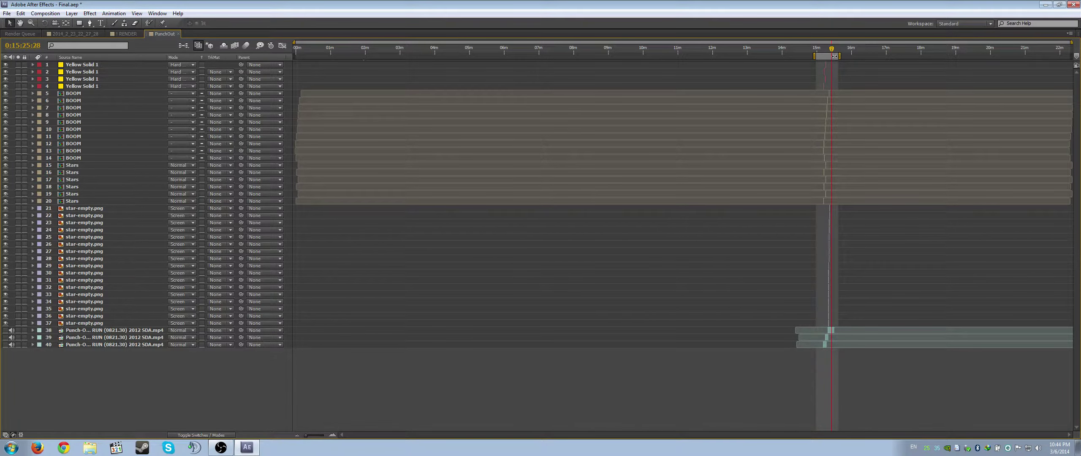
{"action": "key", "text": "grave"}
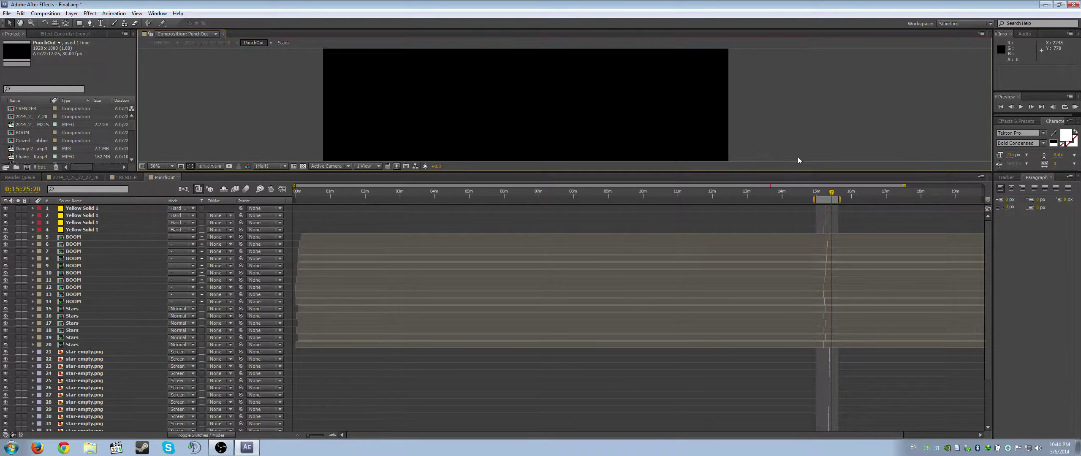
- Run a RAM preview of the PunchOut work area in the enlarged composition view
{"action": "key", "text": "grave"}
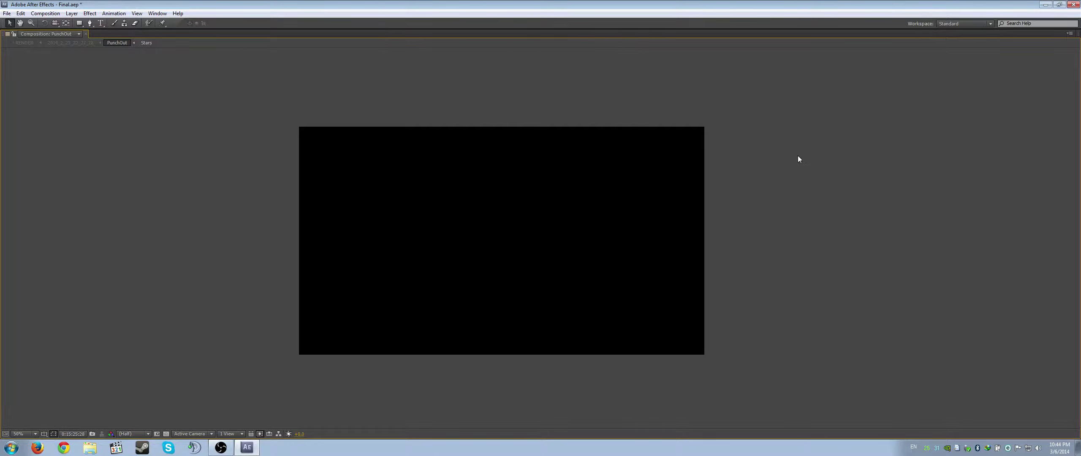
{"action": "key", "text": "KP_0"}
{"action": "key", "text": "grave"}
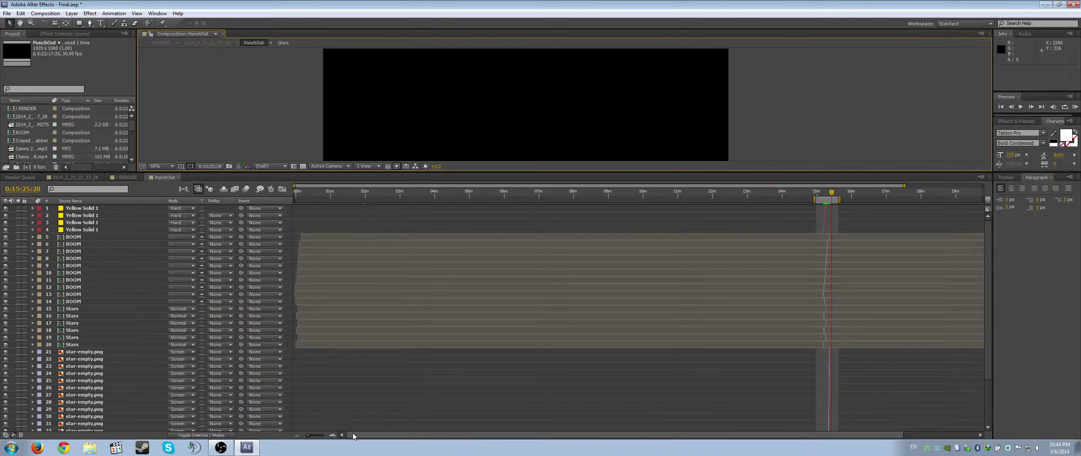
- Tighten the PunchOut work area around the star and BOOM layers, ending it at 0:15:23:07
{"action": "left_click", "coordinate": [332, 435]}
{"action": "left_click", "coordinate": [332, 435]}
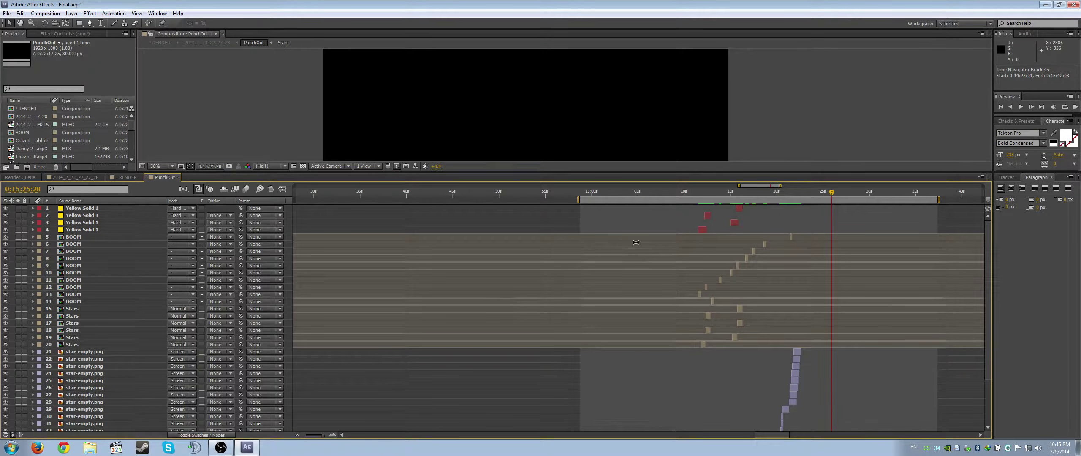
{"action": "left_click_drag", "start_coordinate": [676, 192], "coordinate": [807, 193]}
{"action": "key", "text": "b"}
{"action": "key", "text": "n"}
- Play the tightened PunchOut section in the enlarged composition view
{"action": "key", "text": "grave"}
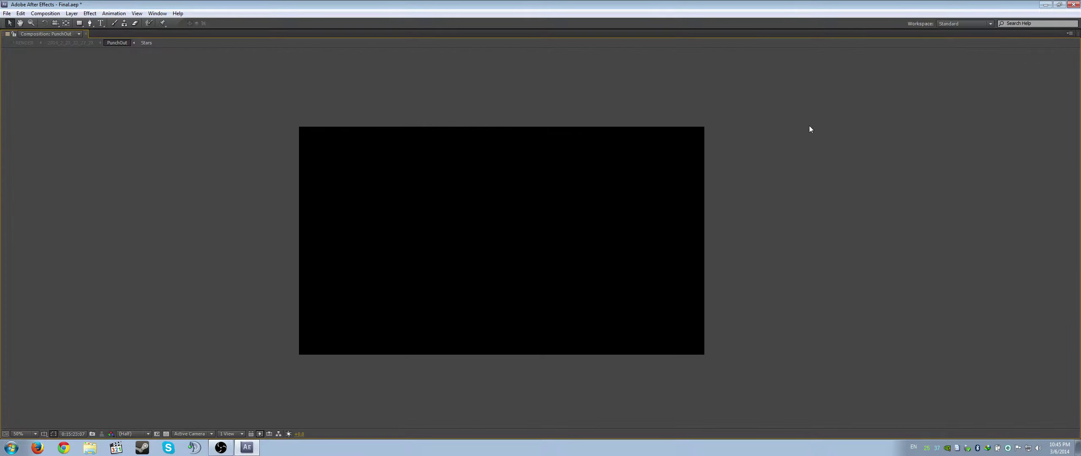
{"action": "key", "text": "space"}
{"action": "key", "text": "grave"}
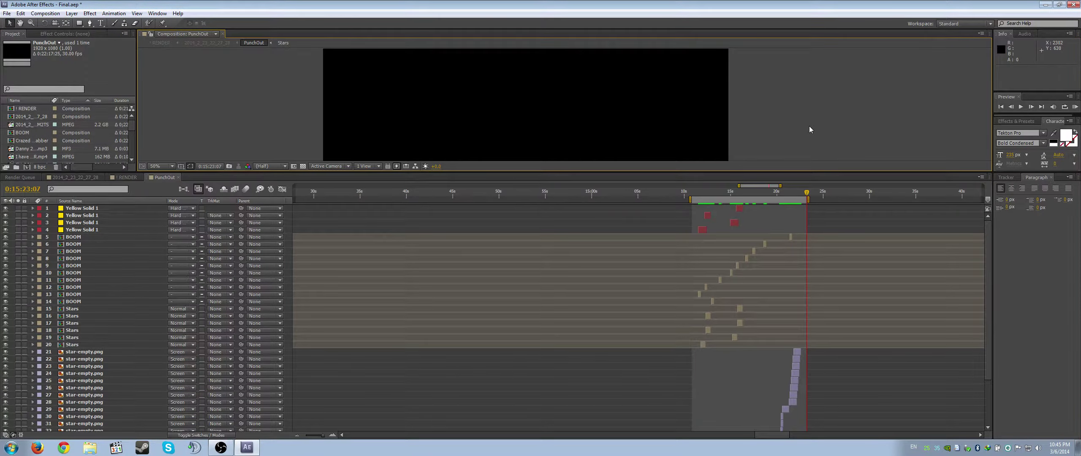
- Inspect the topmost Yellow Solid layer and several BOOM layers, showing the star frame at 0:15:12:25
{"action": "left_click", "coordinate": [95, 209]}
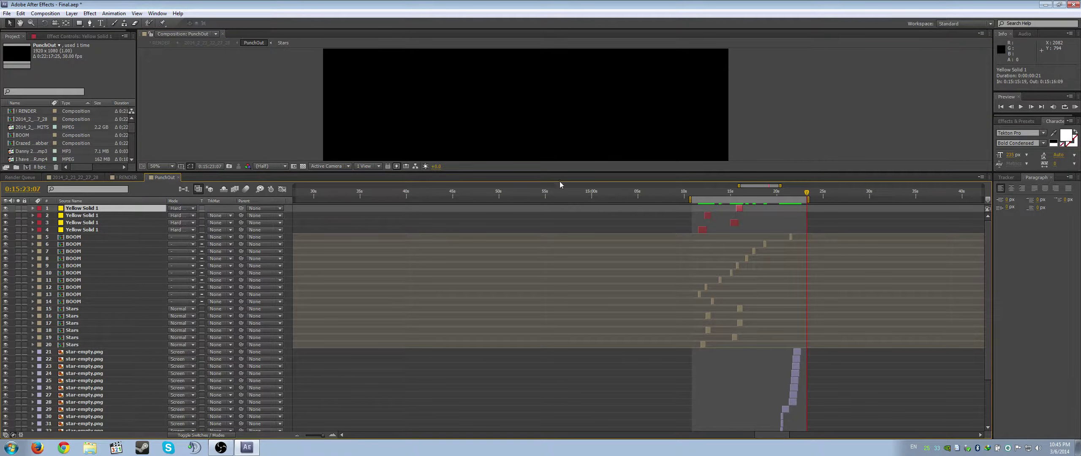
{"action": "left_click", "coordinate": [711, 195]}
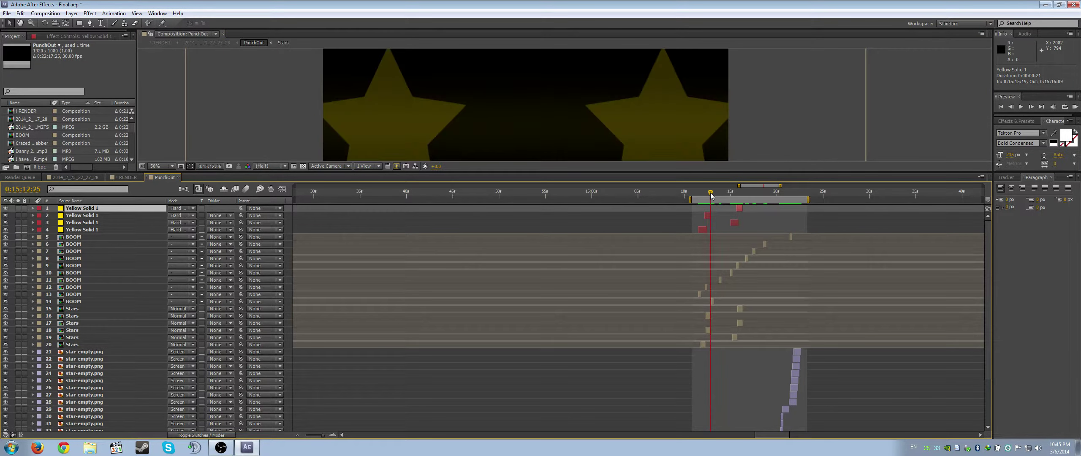
{"action": "left_click", "coordinate": [81, 245]}
{"action": "left_click", "coordinate": [80, 259]}
{"action": "left_click", "coordinate": [78, 266]}
{"action": "left_click", "coordinate": [78, 280]}
{"action": "left_click", "coordinate": [78, 287]}
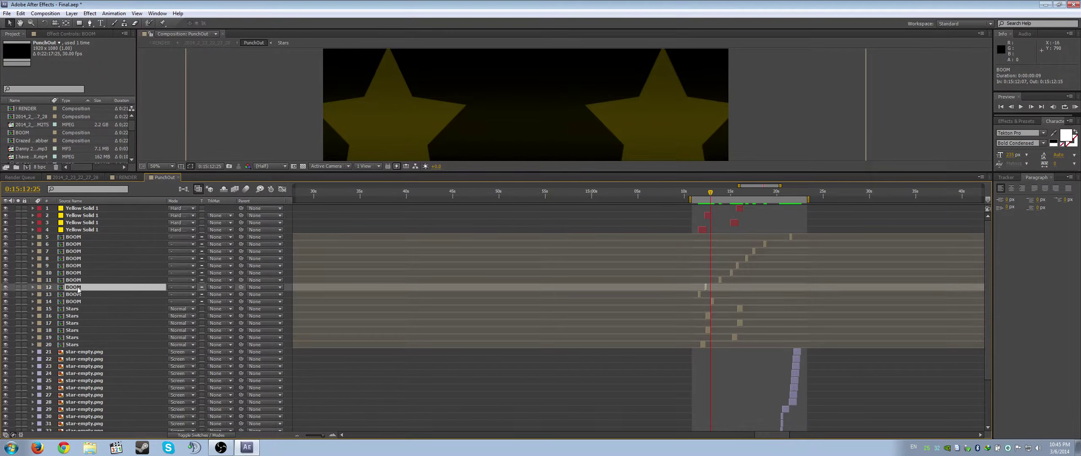
- Return to the 2014_2_23_22_27_28 composition and set its work area around the PunchOut (1st) layer, from 0:14:35:11 to 0:14:58:10
{"action": "left_click", "coordinate": [127, 177]}
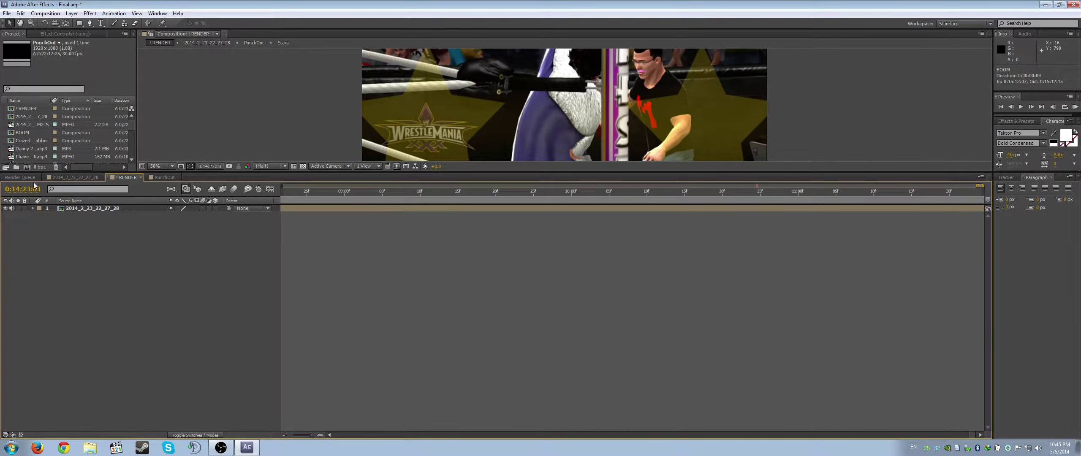
{"action": "left_click", "coordinate": [74, 177]}
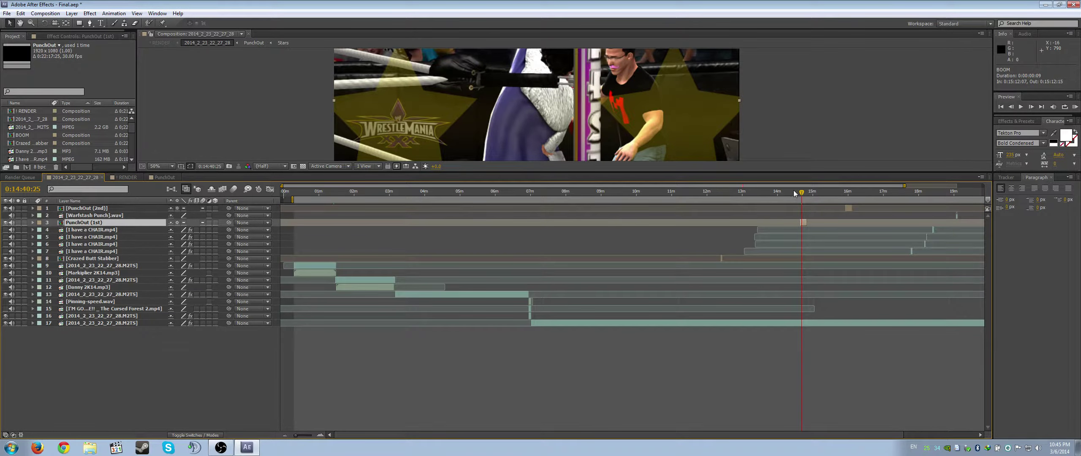
{"action": "left_click_drag", "start_coordinate": [802, 195], "coordinate": [811, 197]}
{"action": "key", "text": "b"}
{"action": "key", "text": "n"}
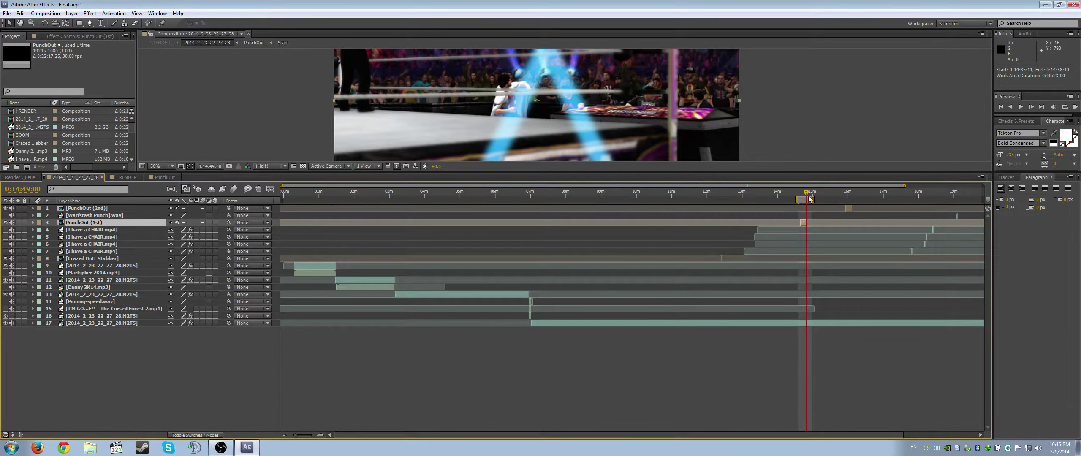
- Preview the match footage with the PunchOut (1st) overlay in the enlarged composition view
{"action": "key", "text": "grave"}
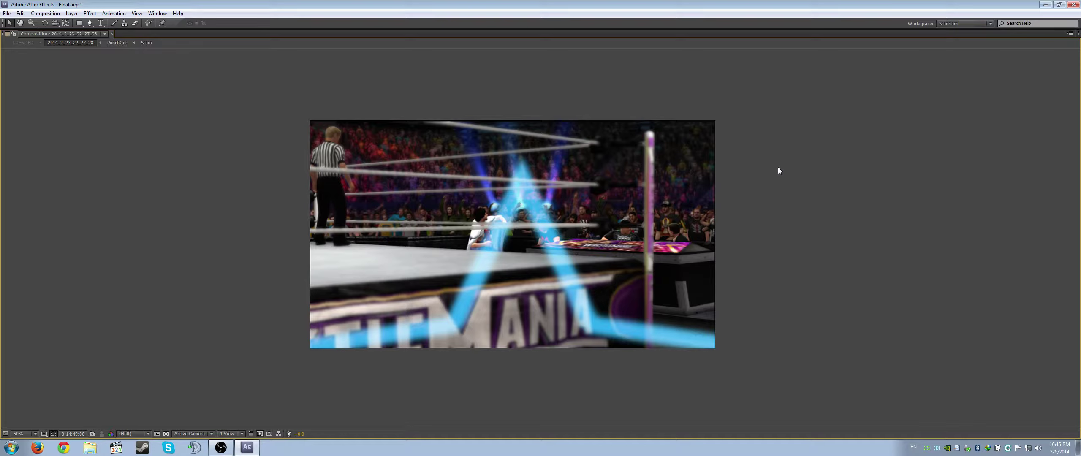
{"action": "key", "text": "j"}
{"action": "key", "text": "grave"}
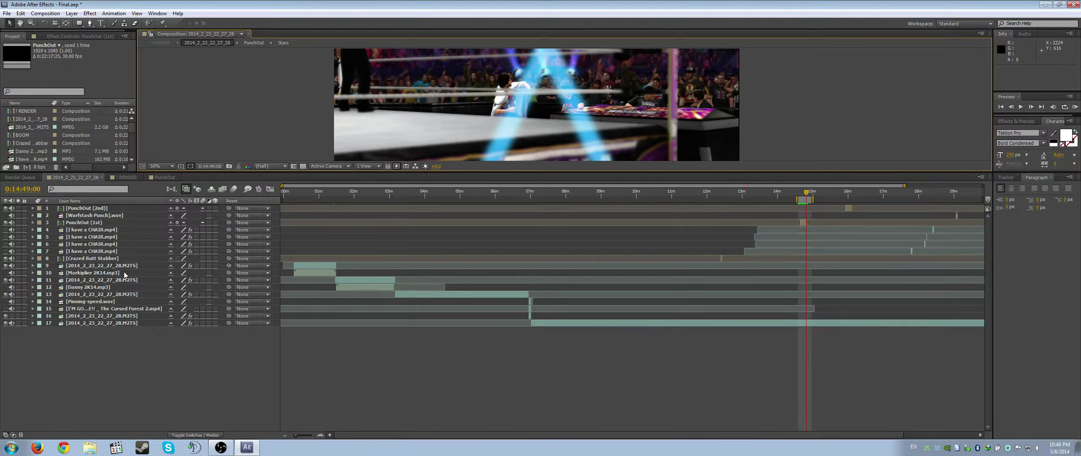
- Hide the PunchOut (1st) layer in the match composition
{"action": "left_click", "coordinate": [83, 208]}
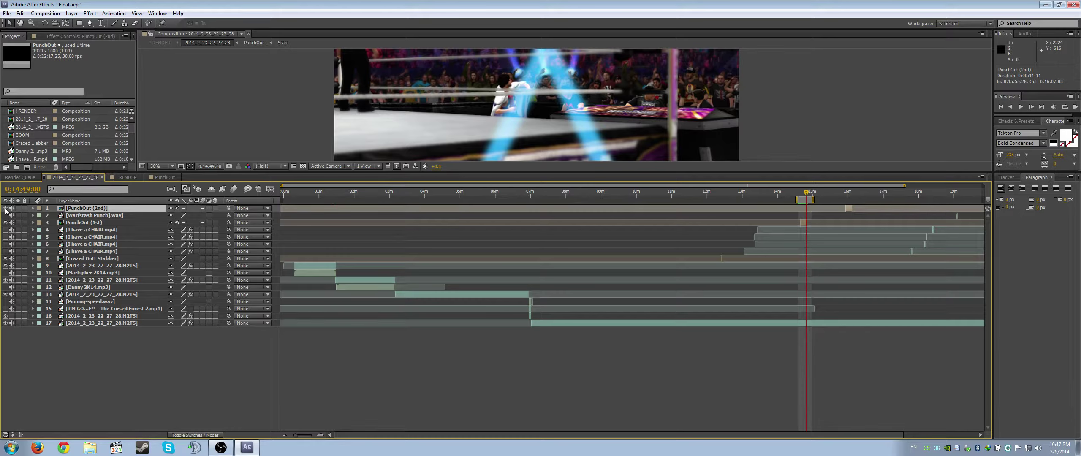
{"action": "left_click", "coordinate": [72, 224]}
{"action": "left_click", "coordinate": [5, 223]}
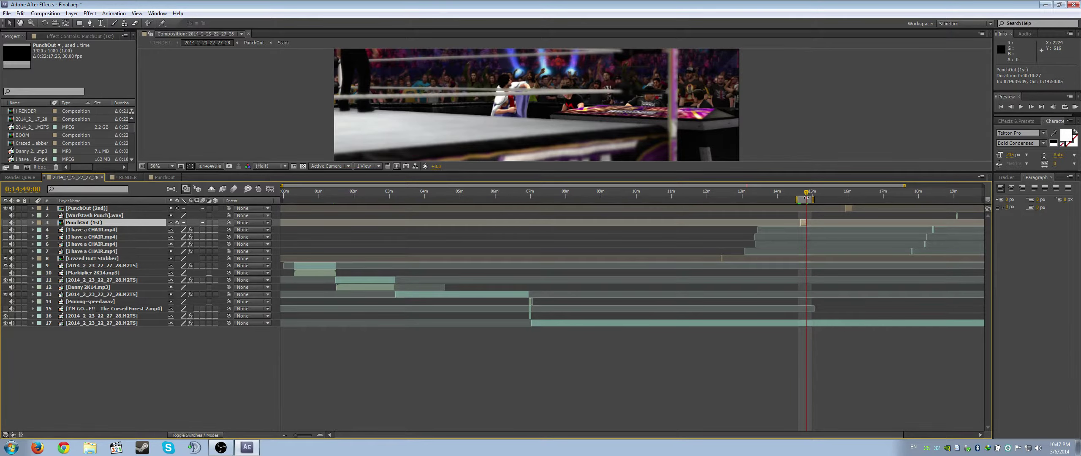
- Run a RAM preview of the same match section without the PunchOut overlay in the enlarged composition view
{"action": "key", "text": "grave"}
{"action": "key", "text": "grave"}
{"action": "key", "text": "grave"}
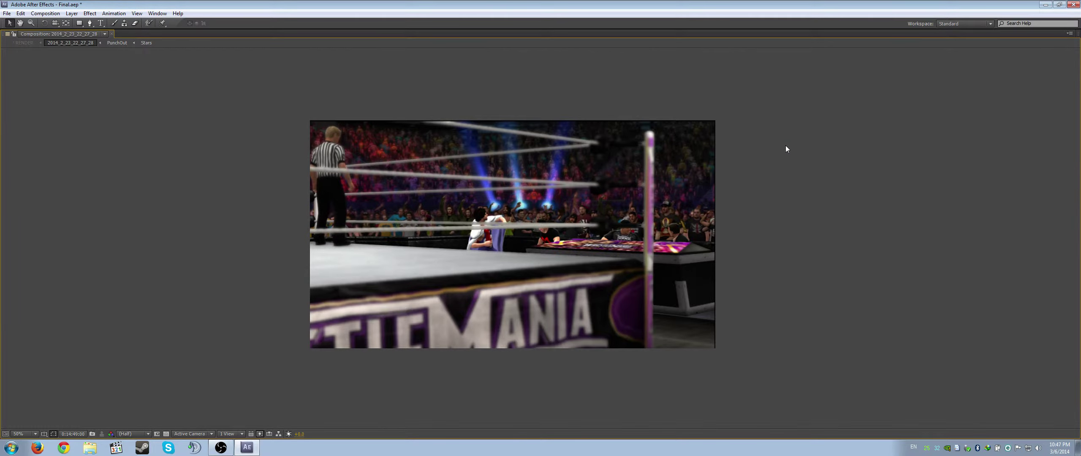
{"action": "key", "text": "KP_0"}
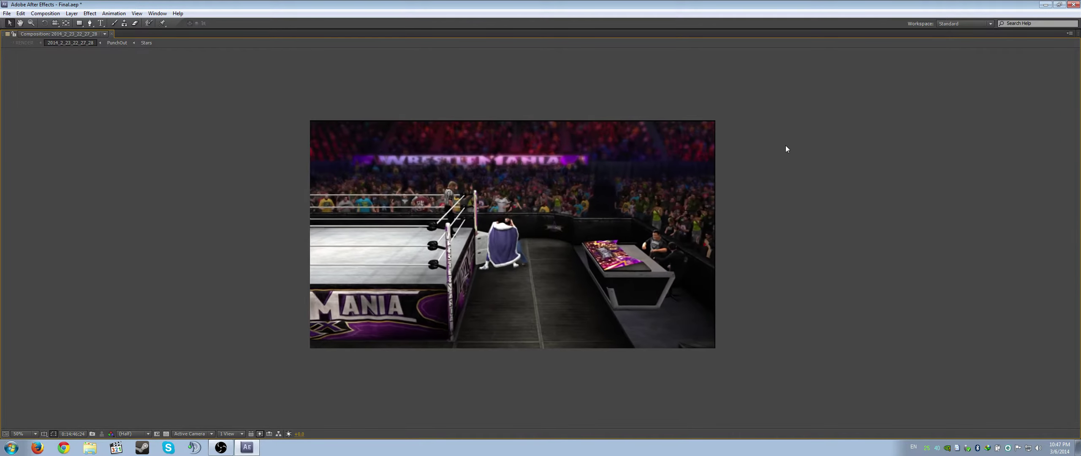
{"action": "key", "text": "grave"}
- View the PunchOut (2nd) section at 0:15:59:12 and point out the four I have a CHAIR.mp4 layers
{"action": "left_click", "coordinate": [850, 193]}
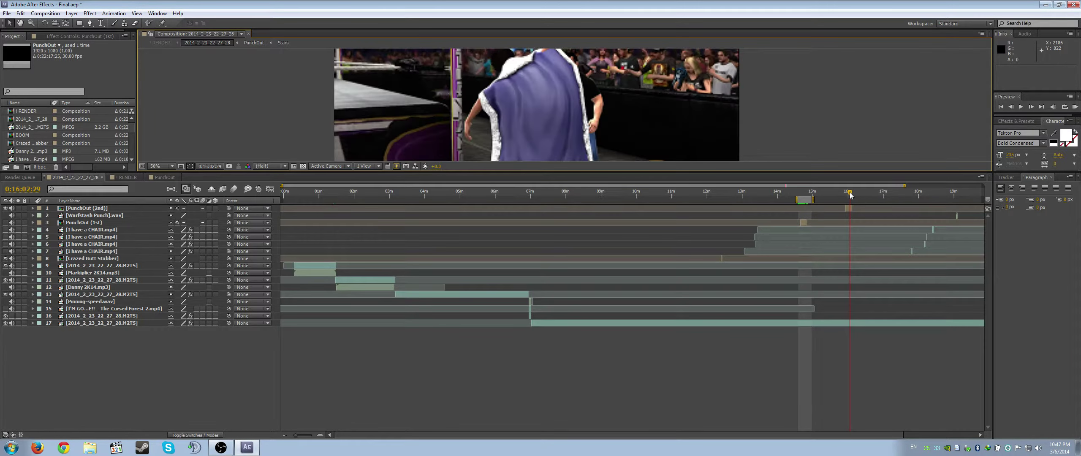
{"action": "left_click_drag", "start_coordinate": [850, 193], "coordinate": [848, 193]}
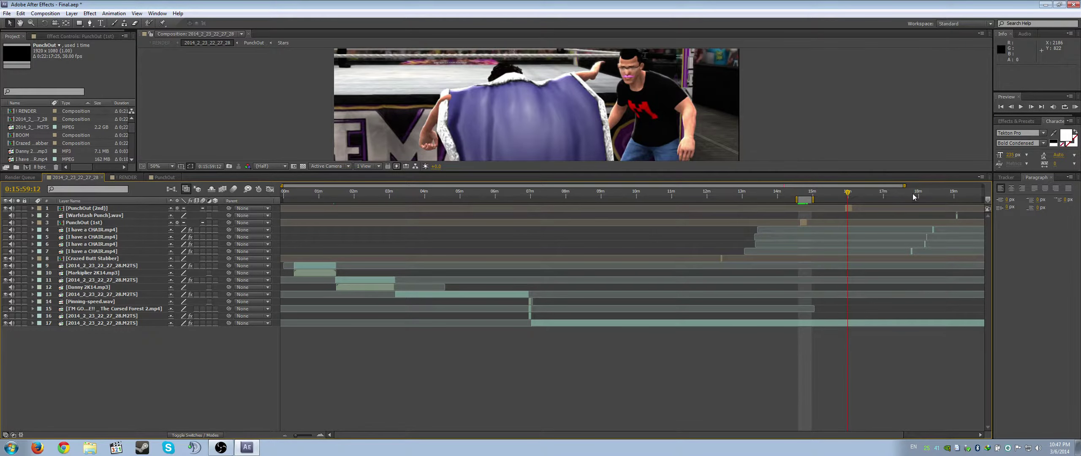
{"action": "left_click", "coordinate": [85, 231]}
{"action": "left_click", "coordinate": [90, 249], "text": "shift"}
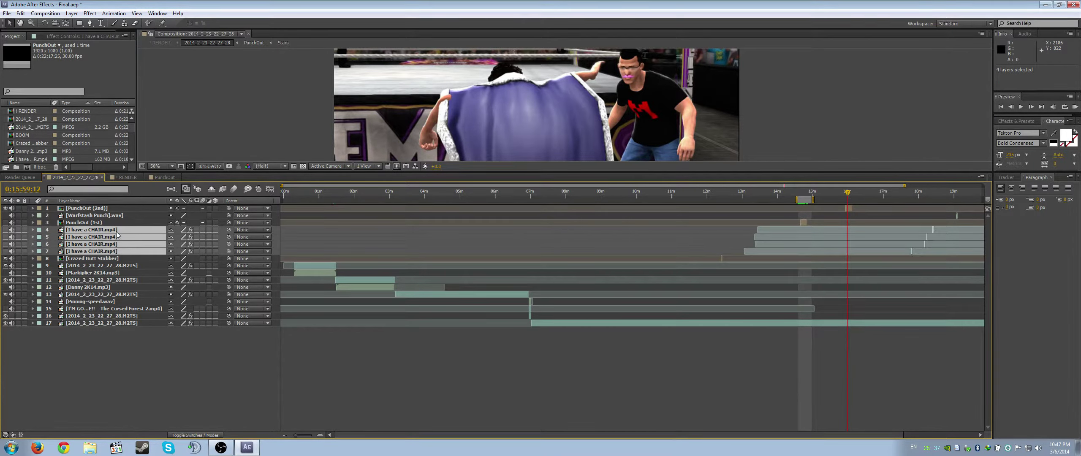
{"action": "left_click", "coordinate": [128, 352]}
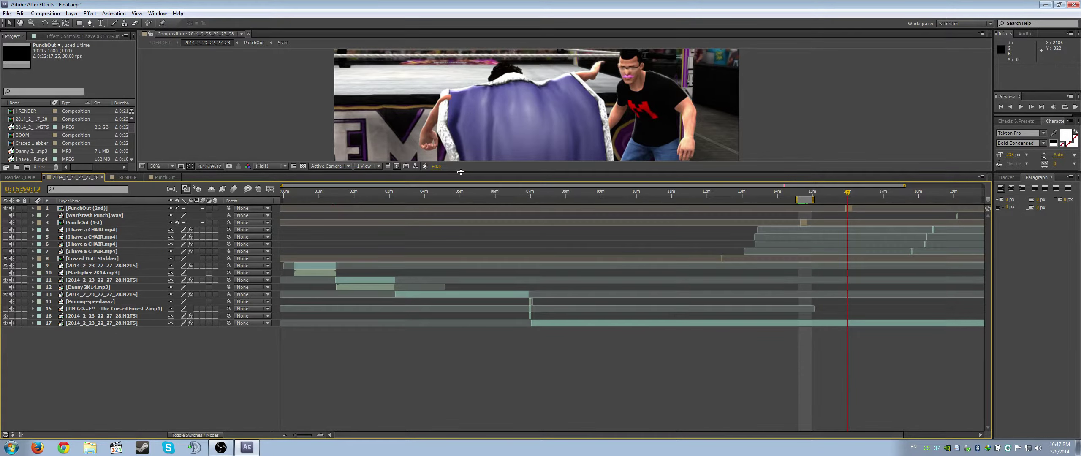
- Shrink the timeline area to enlarge the project list and composition view
{"action": "left_click_drag", "start_coordinate": [461, 172], "coordinate": [528, 373]}
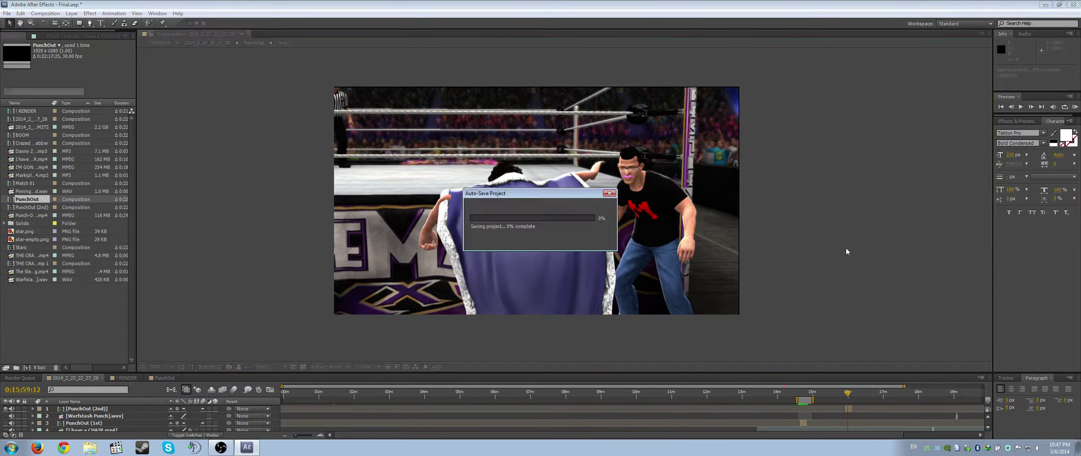
{"action": "left_click", "coordinate": [7, 14]}
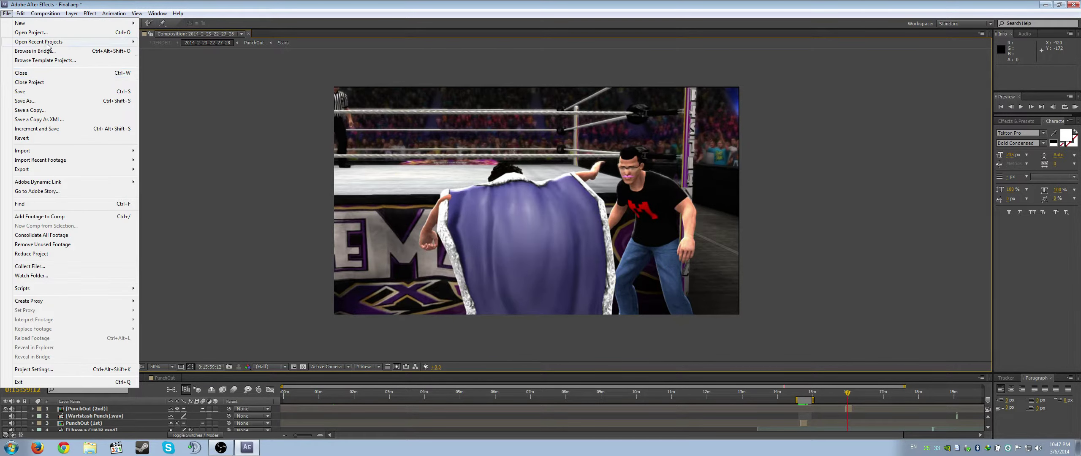
{"action": "key", "text": "Escape"}
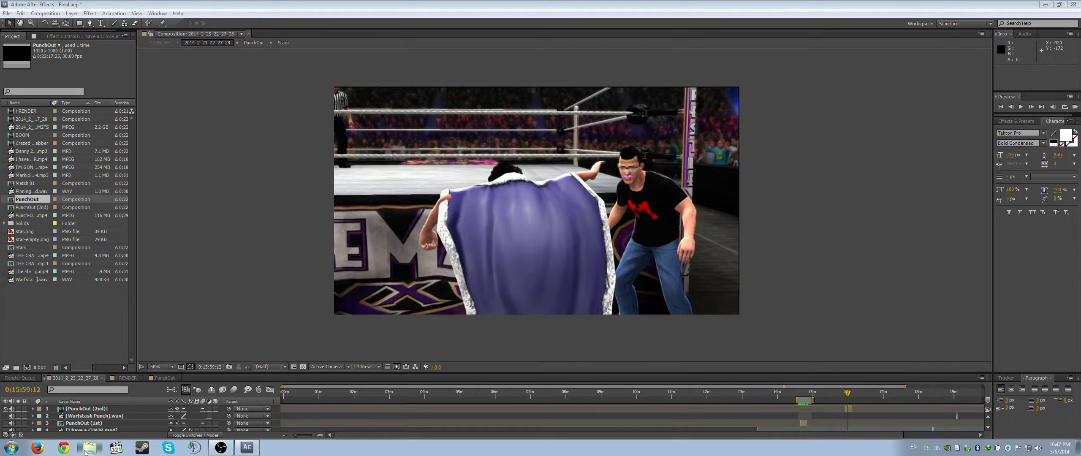
{"action": "left_click", "coordinate": [7, 13]}
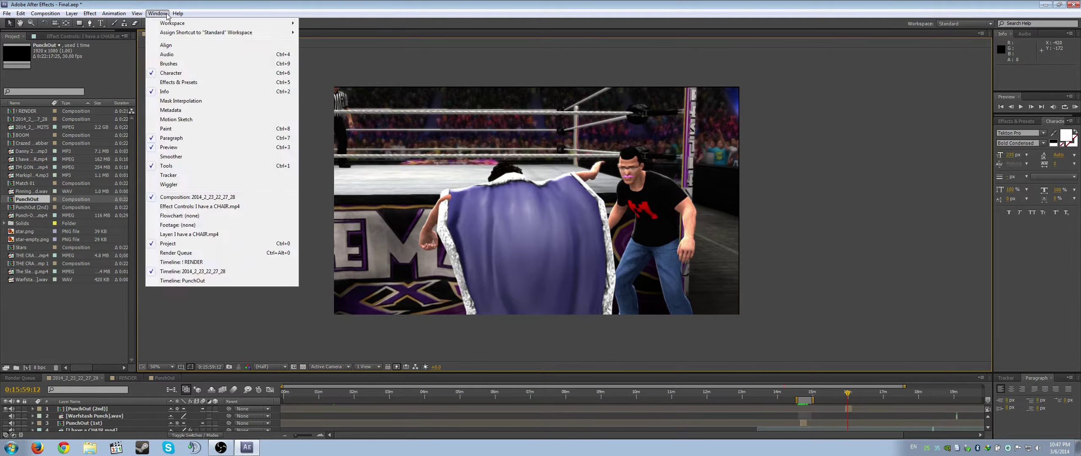
{"action": "key", "text": "Escape"}
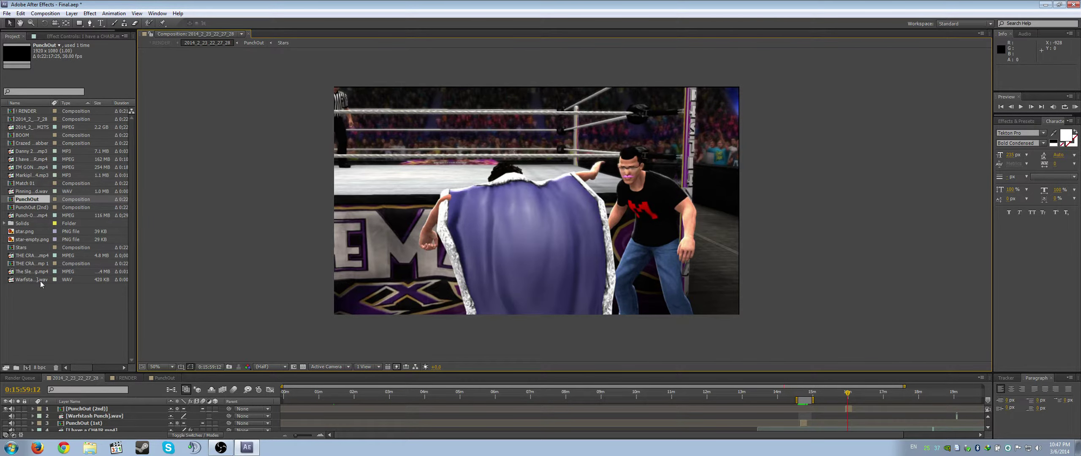
- Reveal the 2014_2_23_22_27_28.M2TS footage in Explorer, and select the 2014_2_23_22_25_57.M2TS recording in the Preliminaries folder
{"action": "right_click", "coordinate": [39, 129]}
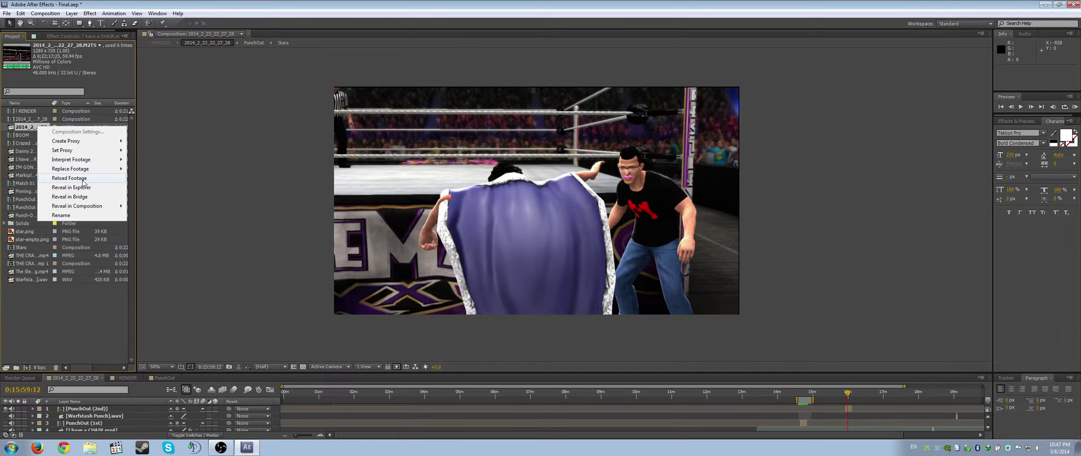
{"action": "left_click", "coordinate": [76, 187]}
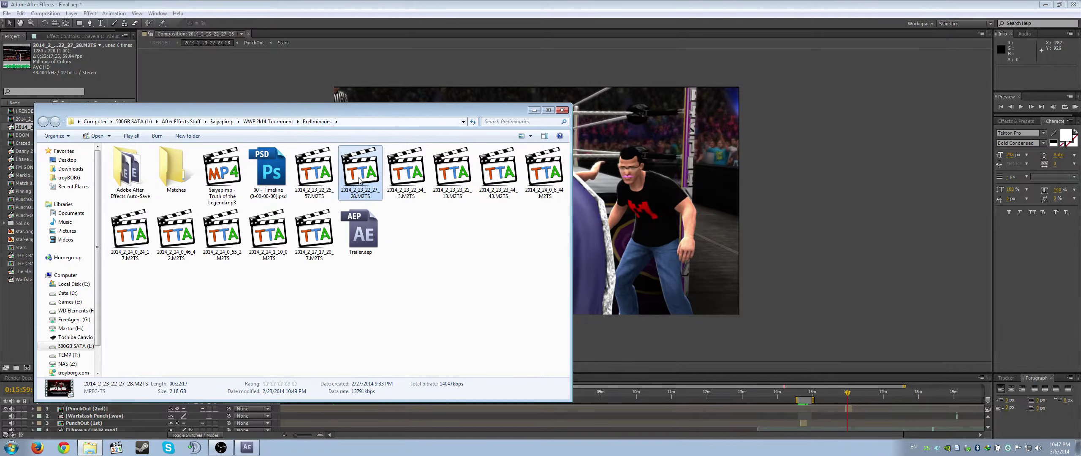
{"action": "left_click", "coordinate": [460, 285]}
{"action": "left_click_drag", "start_coordinate": [328, 112], "coordinate": [543, 71]}
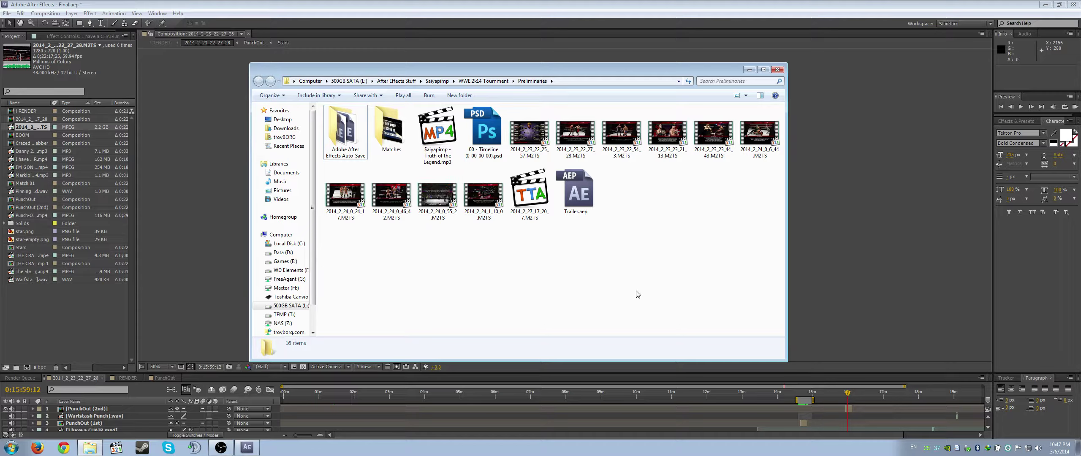
{"action": "left_click", "coordinate": [525, 137]}
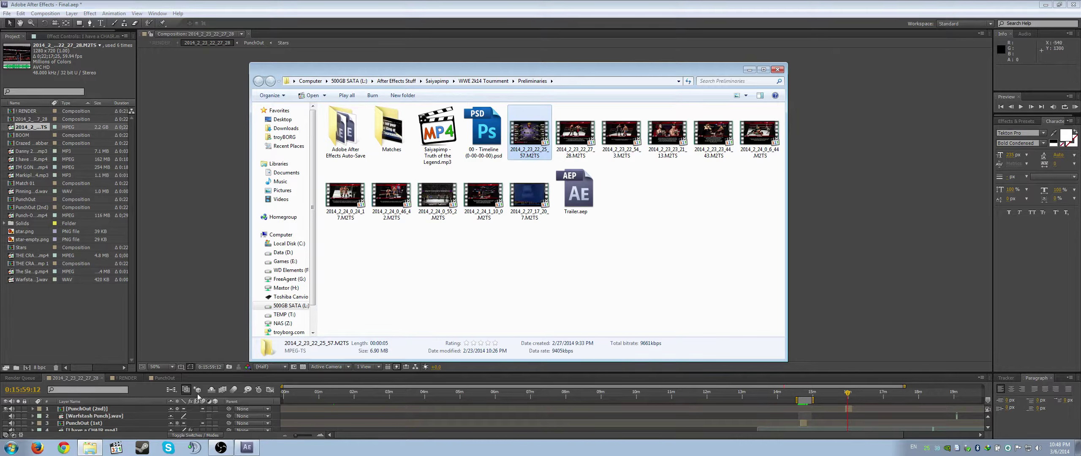
- Open Media Player Classic and remove the two old video entries from its playlist
{"action": "left_click", "coordinate": [119, 453]}
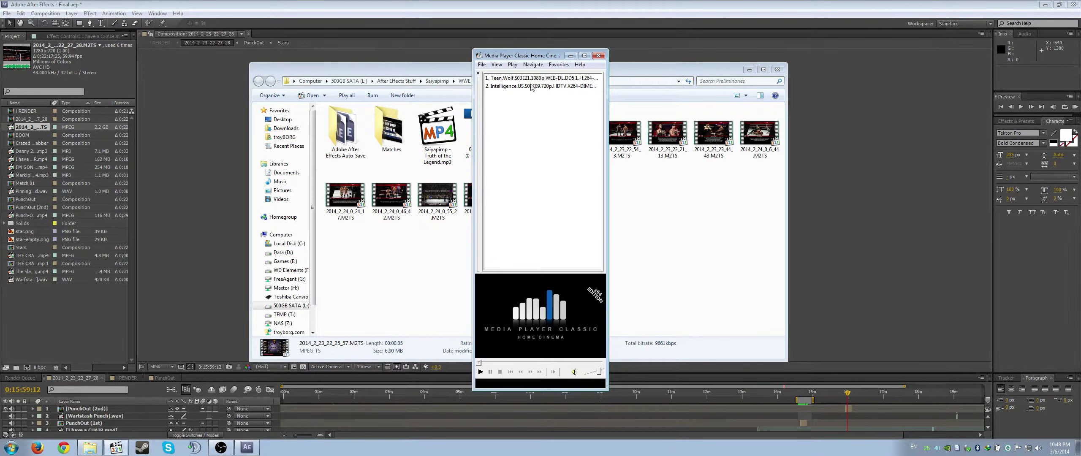
{"action": "left_click", "coordinate": [516, 79]}
{"action": "key", "text": "Delete"}
{"action": "key", "text": "Delete"}
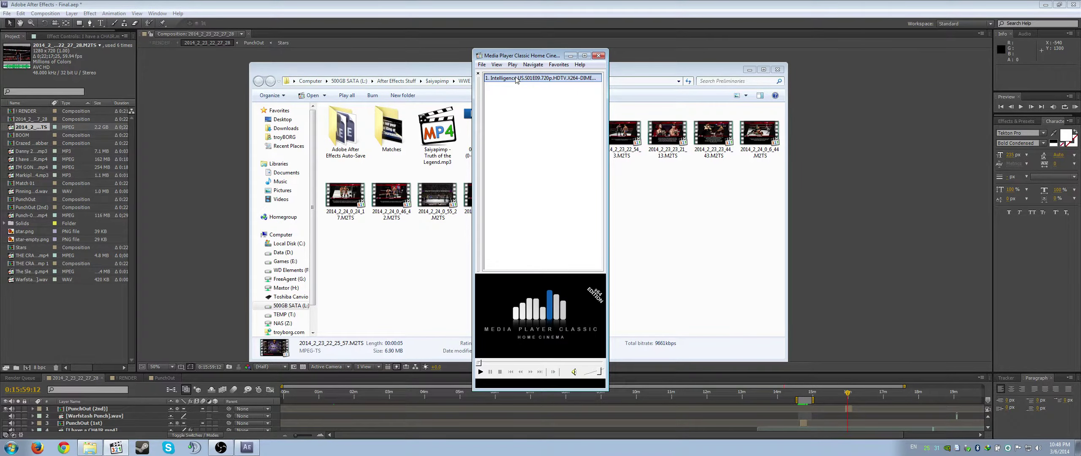
- Play the tournament bracket recording 2014_2_23_22_25_57.M2TS full screen in Media Player Classic, leave full screen and close the player
{"action": "left_click_drag", "start_coordinate": [529, 308], "coordinate": [637, 323]}
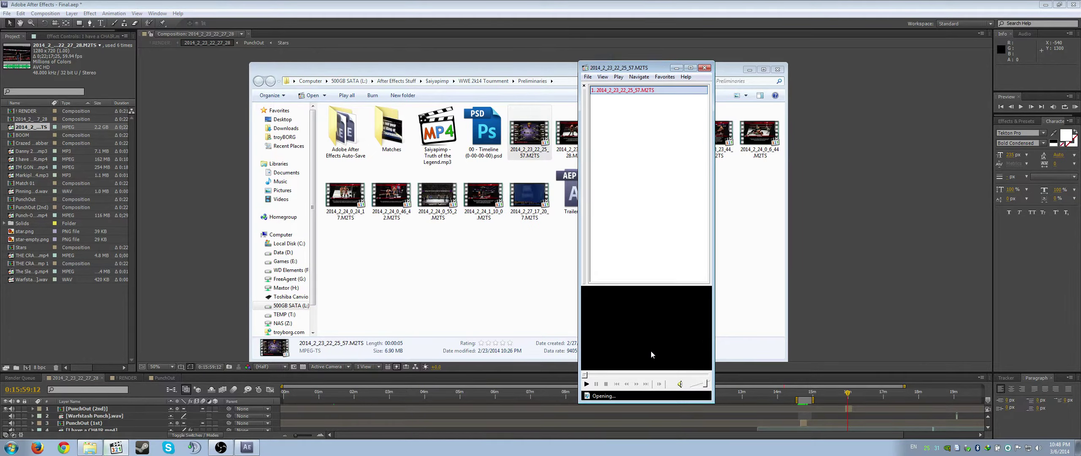
{"action": "double_click", "coordinate": [556, 292]}
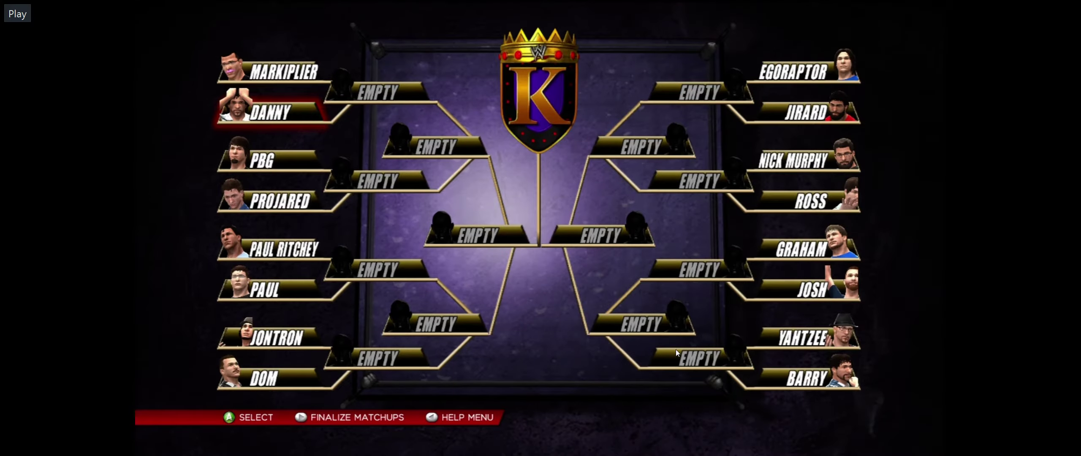
{"action": "double_click", "coordinate": [607, 288]}
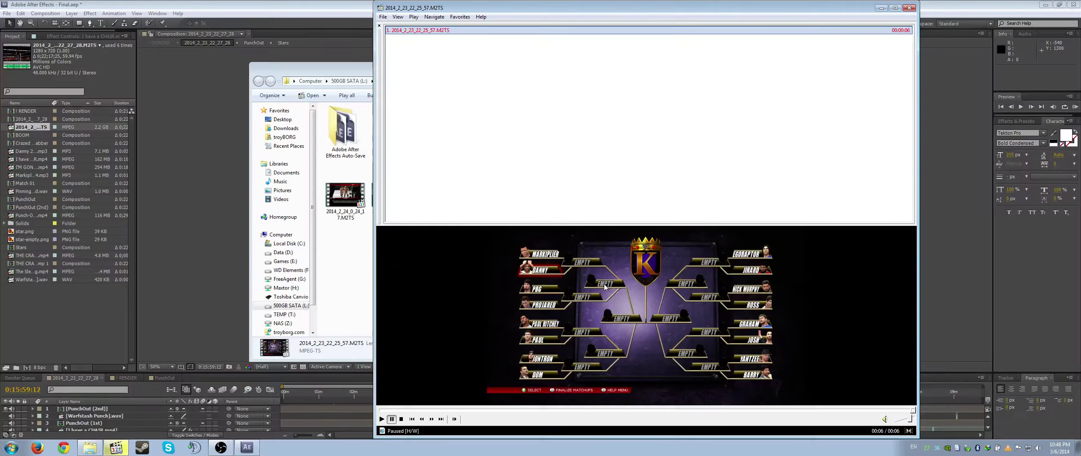
{"action": "left_click", "coordinate": [910, 8]}
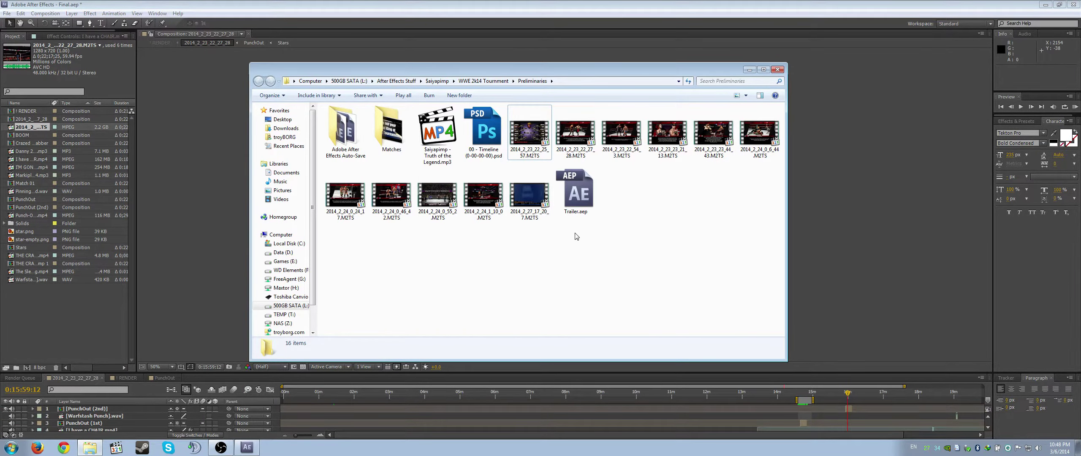
- Reopen Media Player Classic beside the folder window and load 2014_2_27_17_20_7.M2TS from the Preliminaries folder into it
{"action": "left_click", "coordinate": [116, 448]}
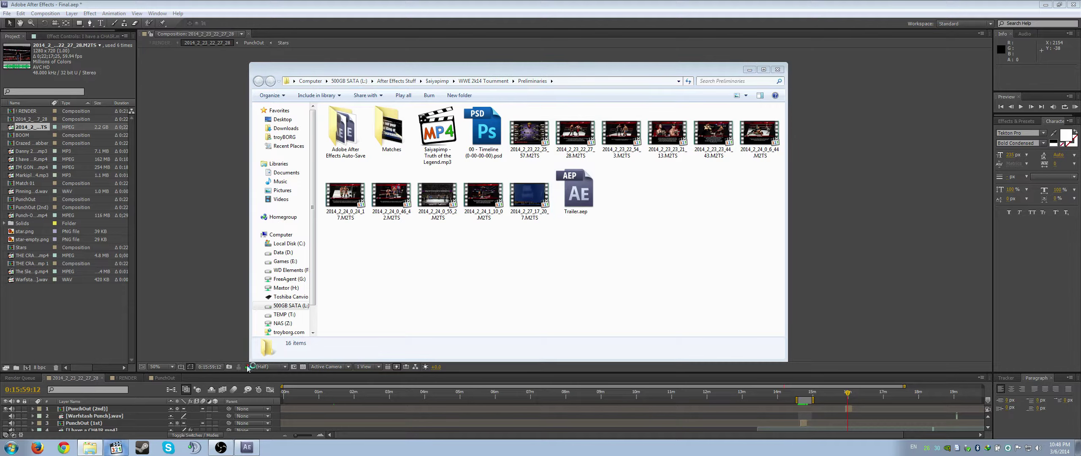
{"action": "left_click", "coordinate": [533, 64]}
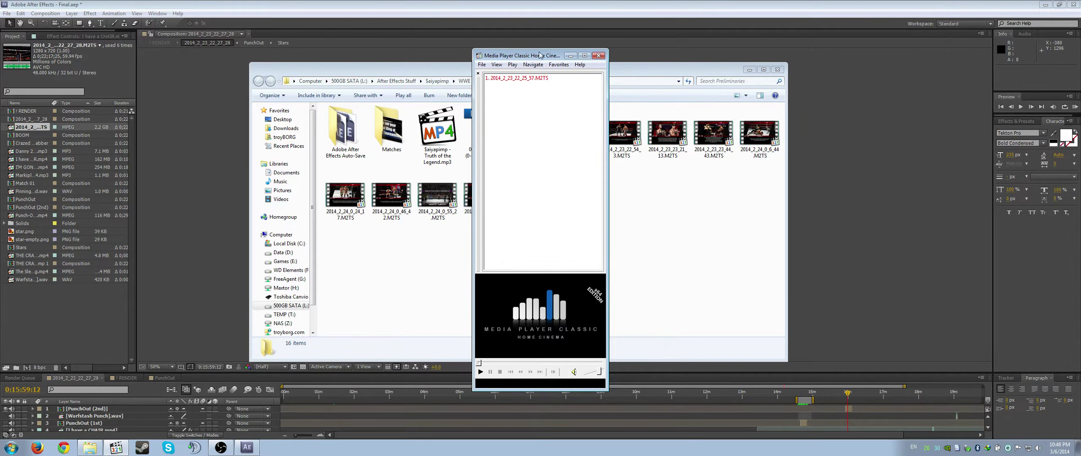
{"action": "left_click_drag", "start_coordinate": [519, 55], "coordinate": [639, 59]}
{"action": "left_click", "coordinate": [529, 196]}
{"action": "left_click_drag", "start_coordinate": [571, 201], "coordinate": [650, 100]}
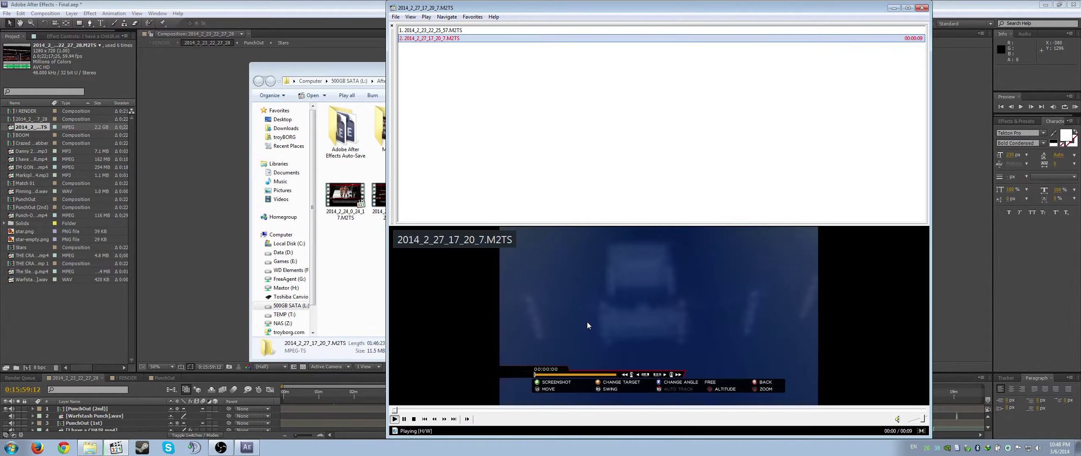
- Watch the 2014_2_27_17_20_7.M2TS clip full screen with the volume set to 15%, pause it and close the player
{"action": "double_click", "coordinate": [587, 322]}
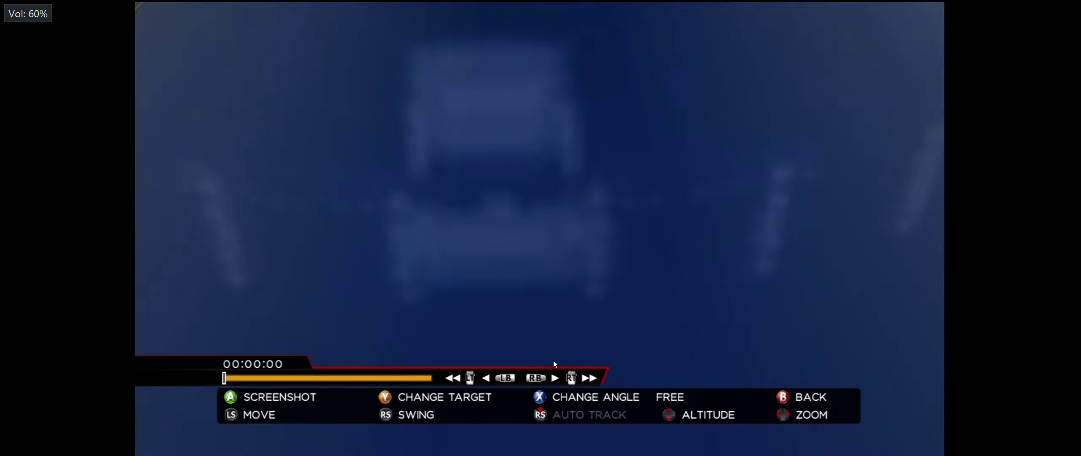
{"action": "scroll", "coordinate": [555, 361], "scroll_direction": "down", "scroll_amount": 12}
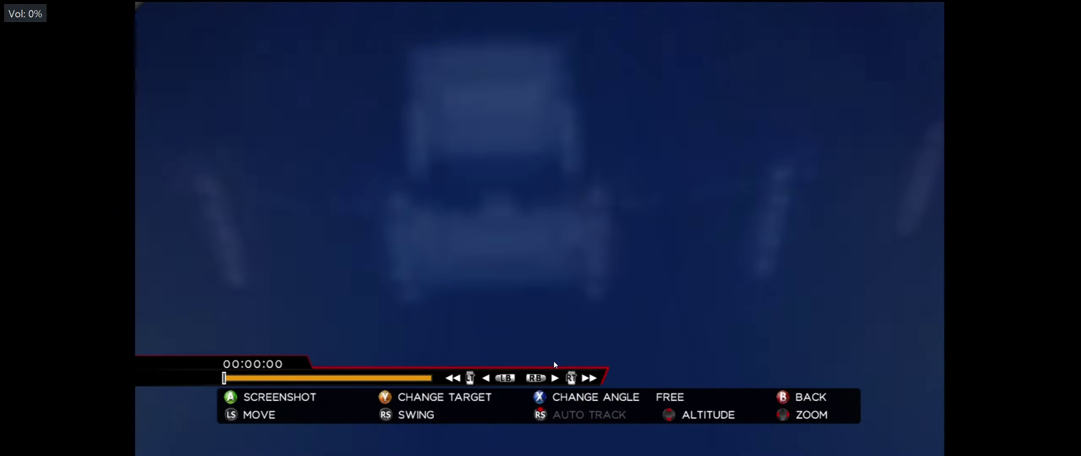
{"action": "scroll", "coordinate": [554, 361], "scroll_direction": "up", "scroll_amount": 3}
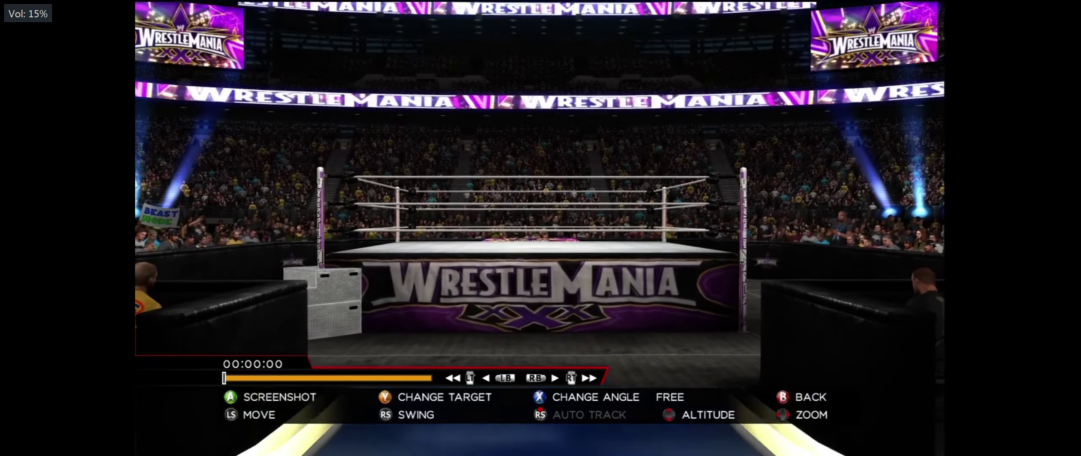
{"action": "double_click", "coordinate": [575, 302]}
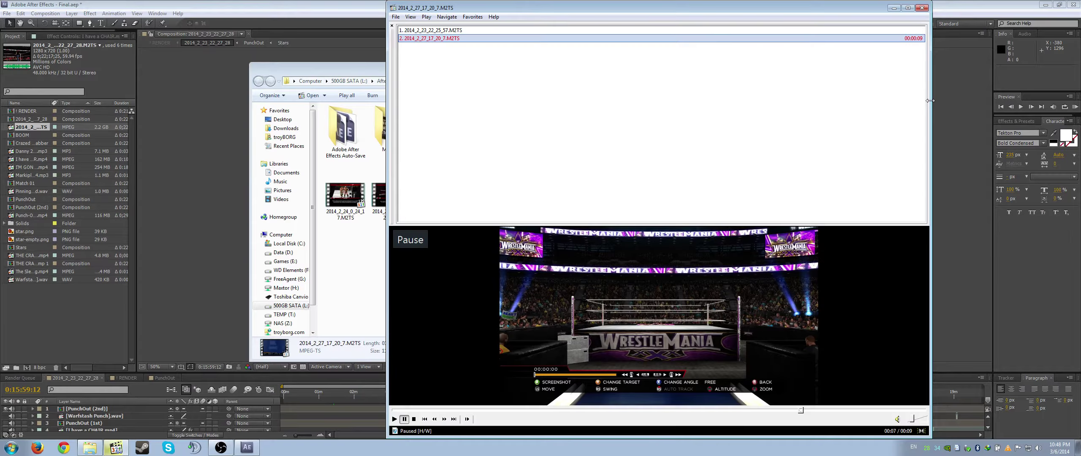
{"action": "left_click", "coordinate": [923, 9]}
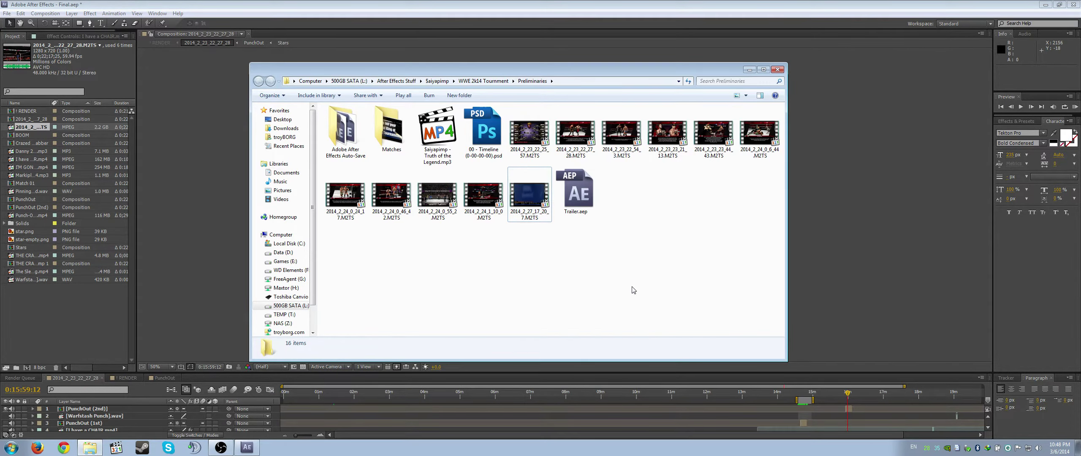
- Go through the match recordings in the Preliminaries folder one by one, starting from 2014_2_23_22_27_28.M2TS, and clear the selection
{"action": "left_click", "coordinate": [575, 134]}
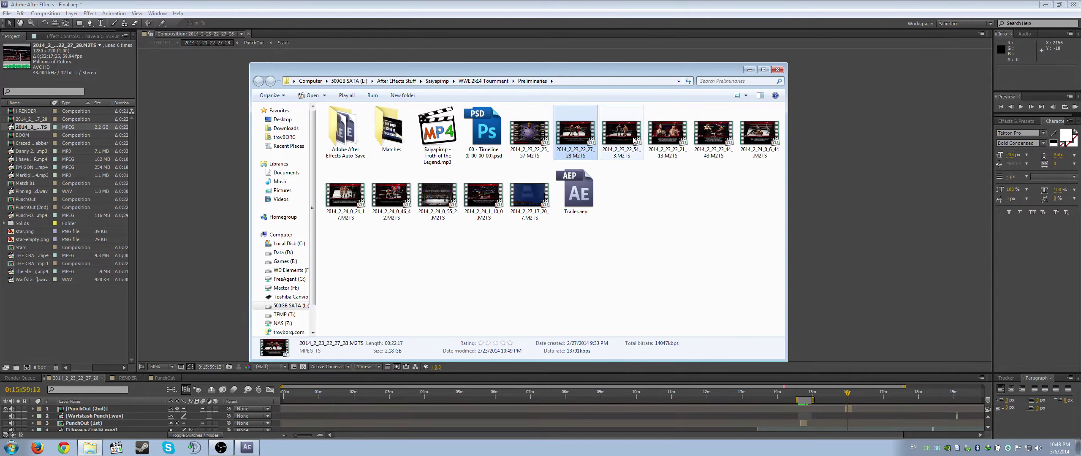
{"action": "key", "text": "Right"}
{"action": "key", "text": "Right"}
{"action": "key", "text": "Right"}
{"action": "key", "text": "Right"}
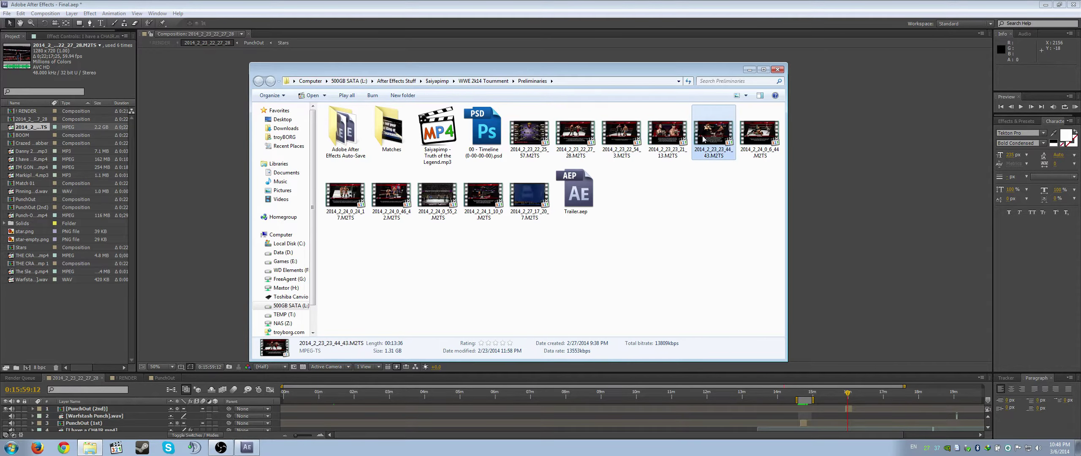
{"action": "key", "text": "Right"}
{"action": "key", "text": "Right"}
{"action": "key", "text": "Right"}
{"action": "key", "text": "Right"}
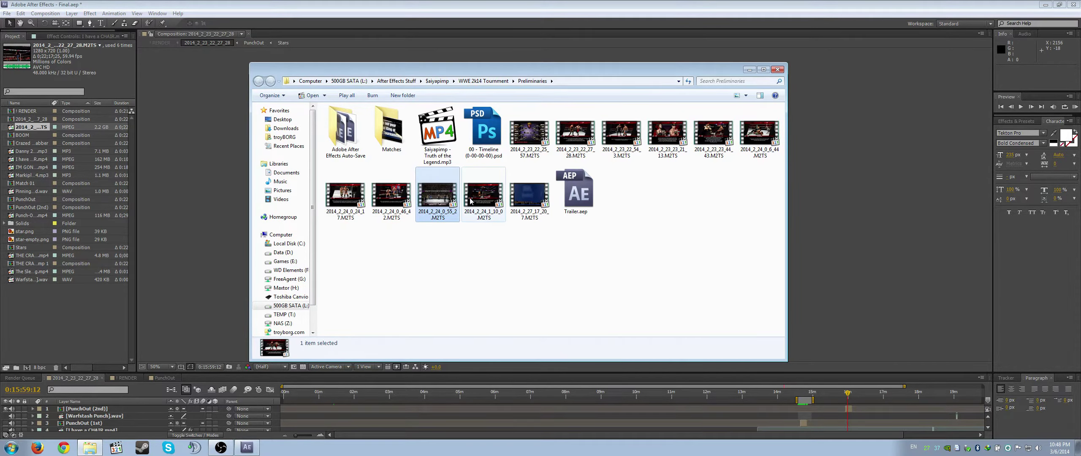
{"action": "left_click", "coordinate": [500, 259]}
- Show all the M2TS recordings in the Quarterfinals folder, then return to the WWE 2k14 Tournment folder
{"action": "left_click", "coordinate": [493, 82]}
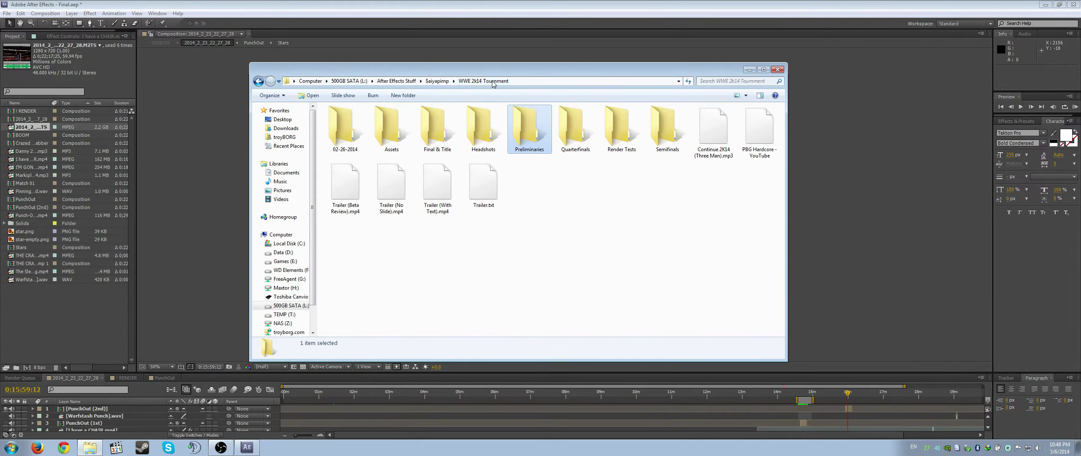
{"action": "double_click", "coordinate": [576, 134]}
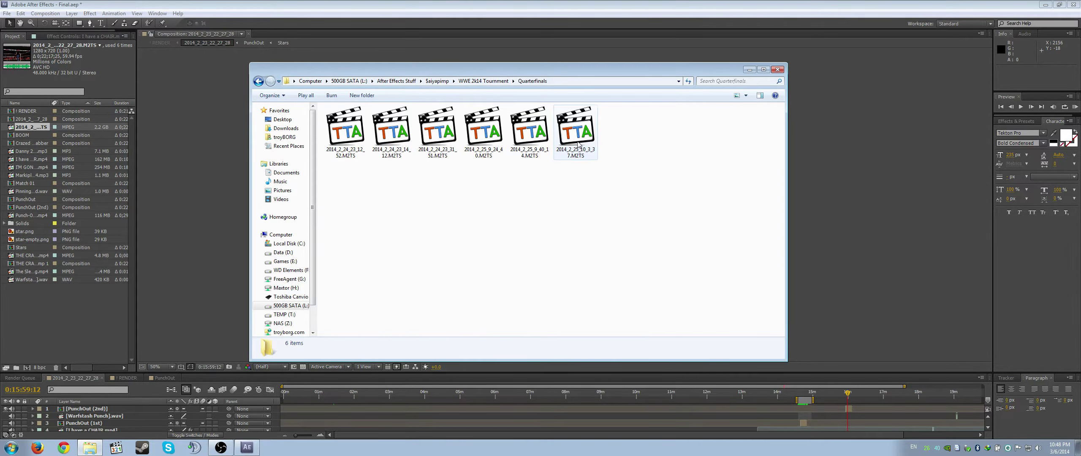
{"action": "left_click_drag", "start_coordinate": [569, 188], "coordinate": [333, 105]}
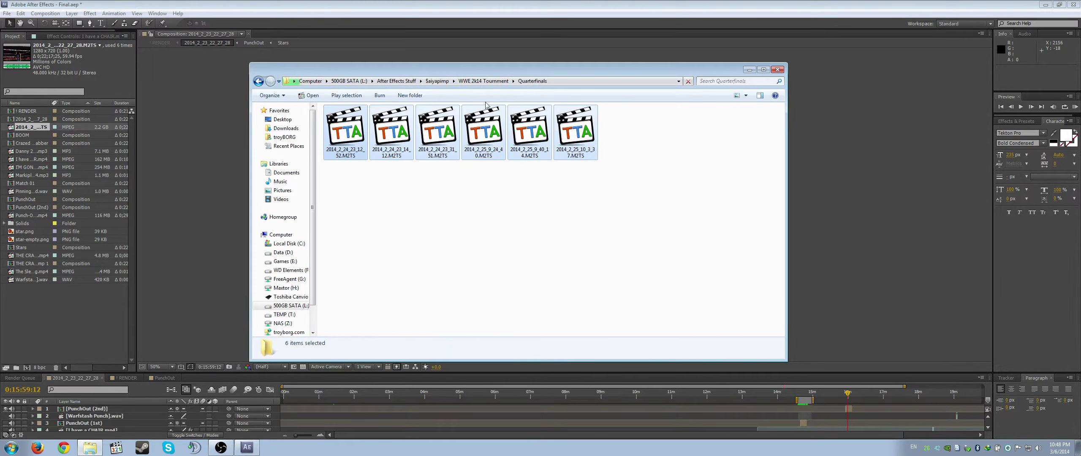
{"action": "left_click", "coordinate": [483, 81]}
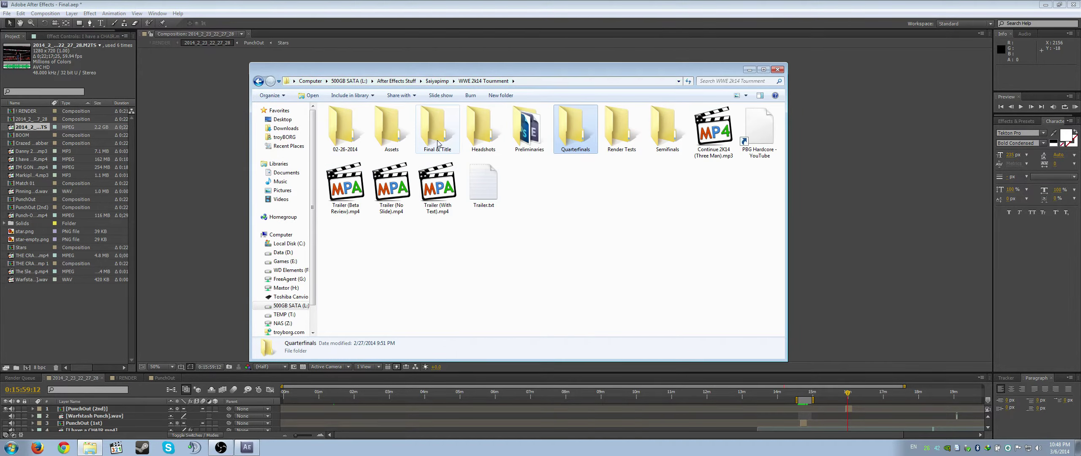
- Open the Semifinals folder, select its recordings and return to the WWE 2k14 Tournment folder
{"action": "double_click", "coordinate": [667, 141]}
{"action": "left_click_drag", "start_coordinate": [571, 191], "coordinate": [334, 136]}
{"action": "left_click", "coordinate": [500, 81]}
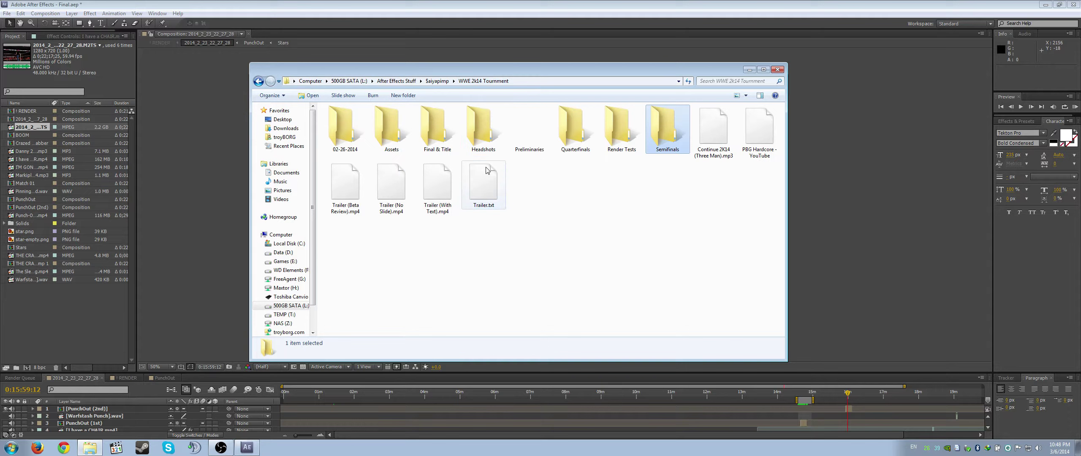
- Show all the recordings in the Final & Title folder, return to the WWE 2k14 Tournment folder and close the Explorer window
{"action": "double_click", "coordinate": [439, 126]}
{"action": "left_click_drag", "start_coordinate": [640, 186], "coordinate": [354, 130]}
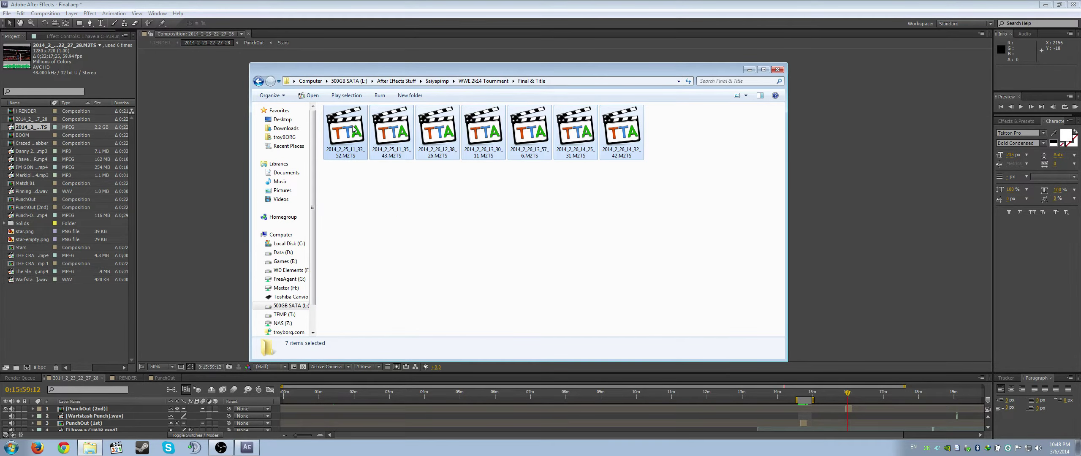
{"action": "left_click", "coordinate": [456, 197]}
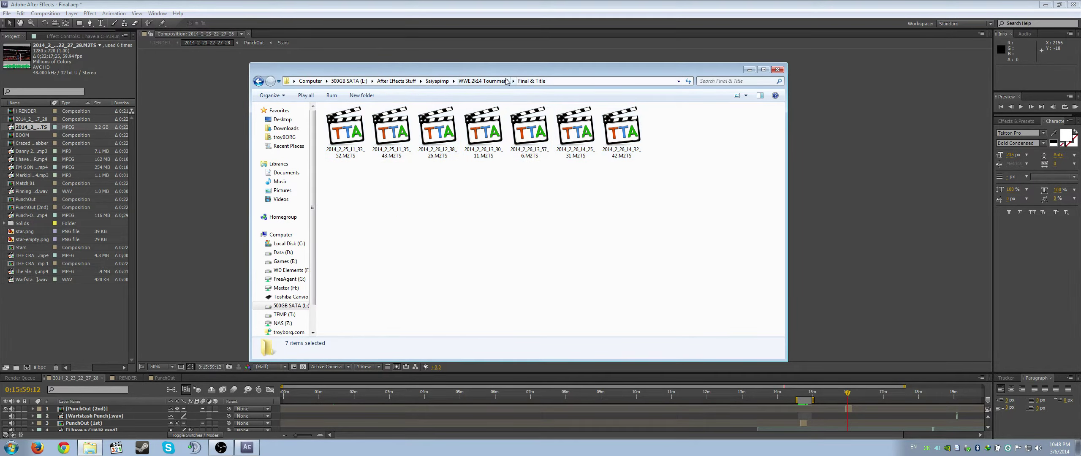
{"action": "left_click", "coordinate": [483, 82]}
{"action": "left_click", "coordinate": [576, 230]}
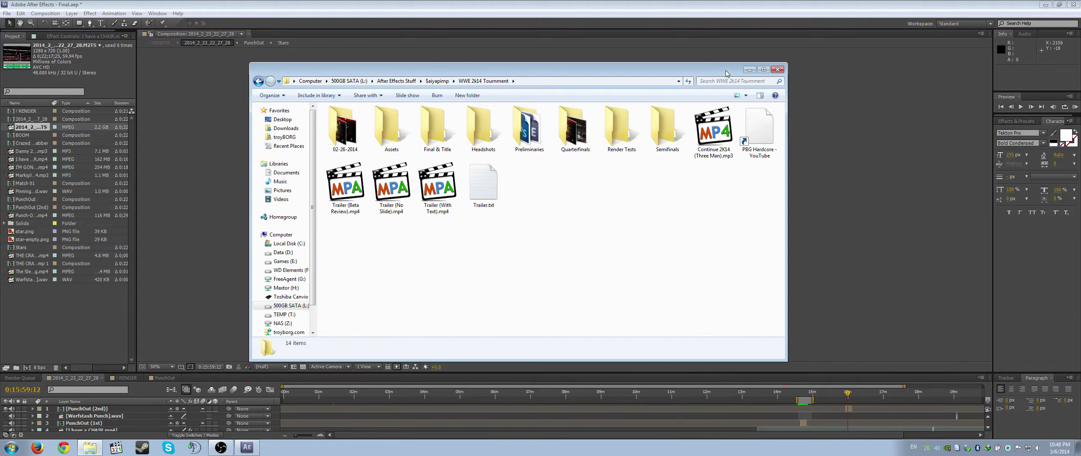
{"action": "left_click", "coordinate": [778, 69]}
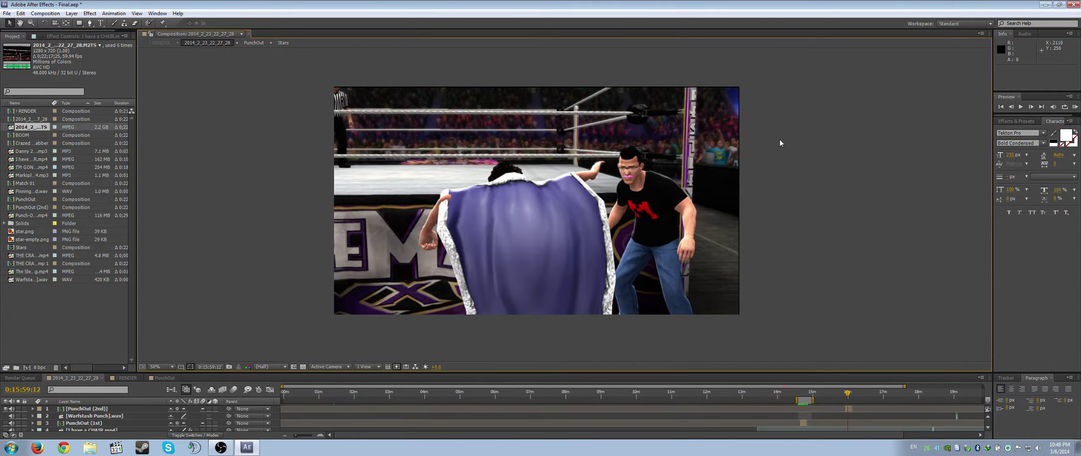